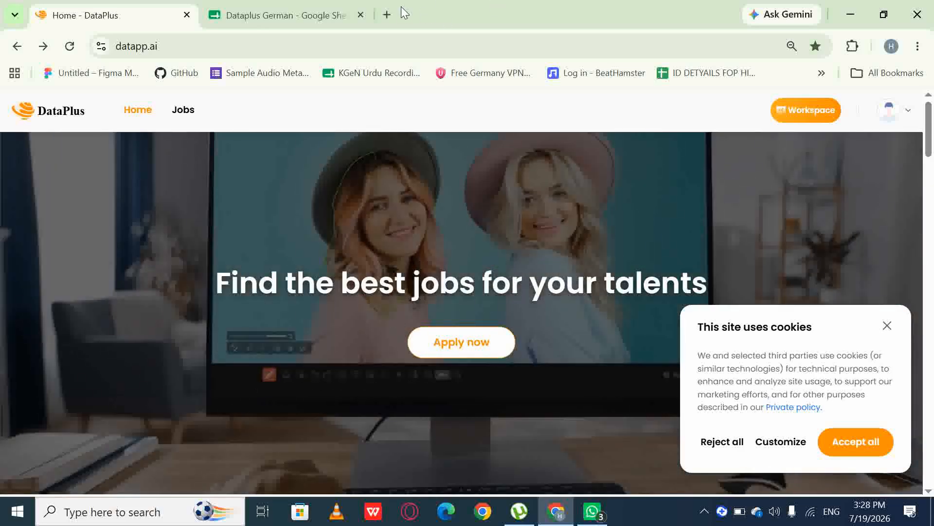
- Search Google for "data plus login" in a new tab to locate the DataPlus login page, then close that tab
left_click(390, 13)
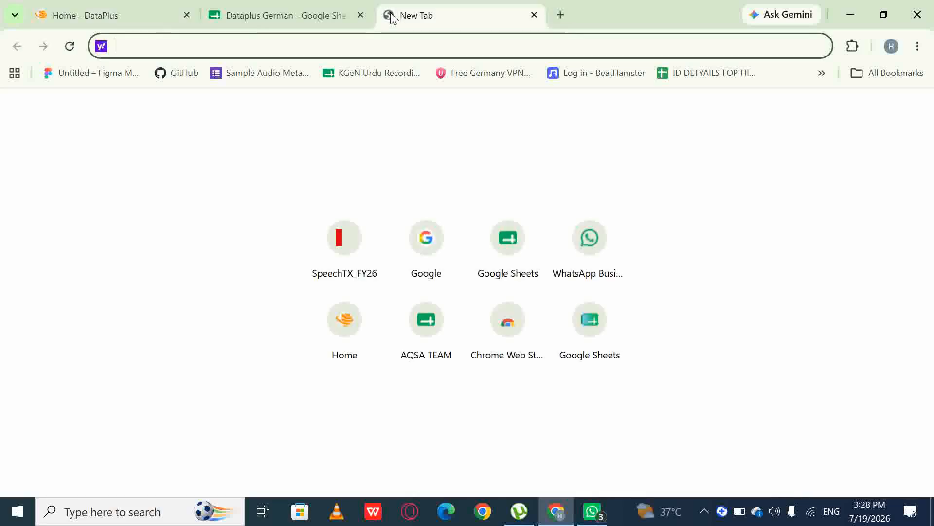
left_click(411, 250)
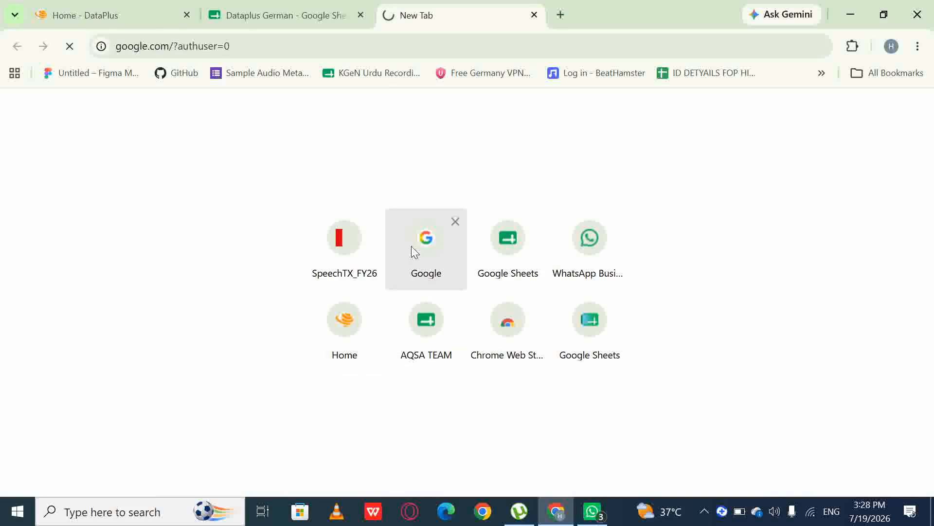
left_click(358, 234)
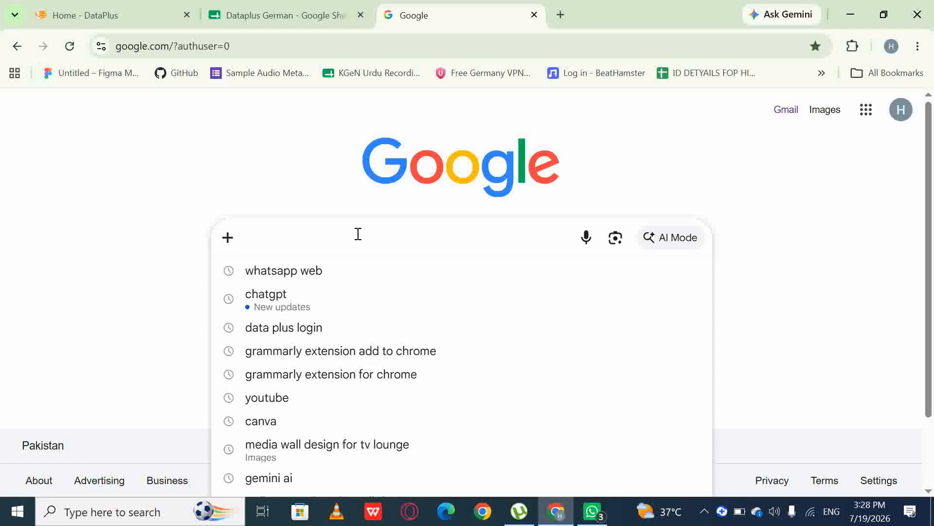
left_click(297, 334)
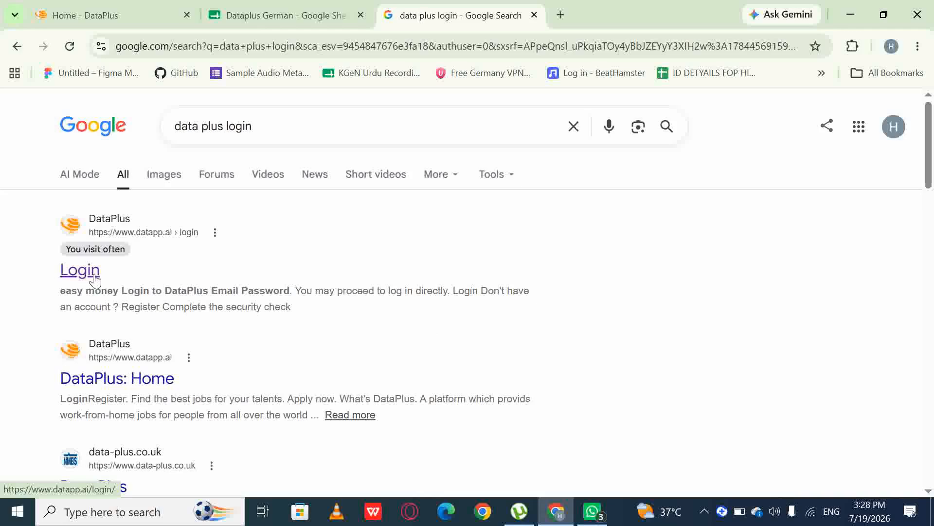
left_click(533, 15)
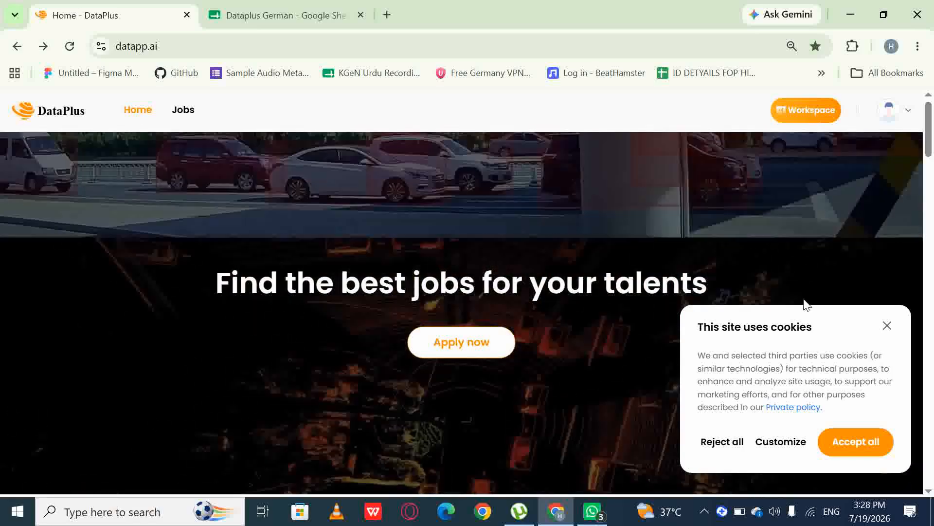
- Dismiss the cookie notices and continue the German Spoken Audio Annotation – HI Nexus job from the workspace's annotation jobs
left_click(887, 325)
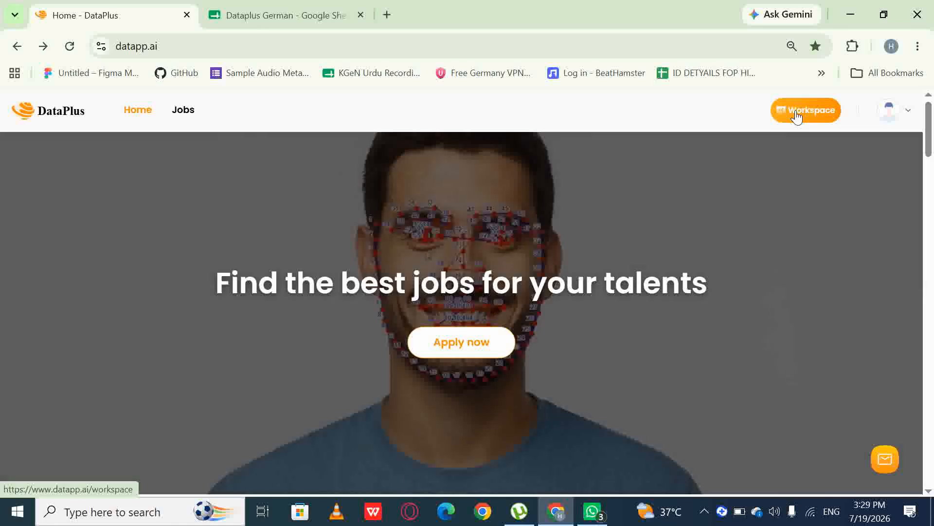
left_click(796, 111)
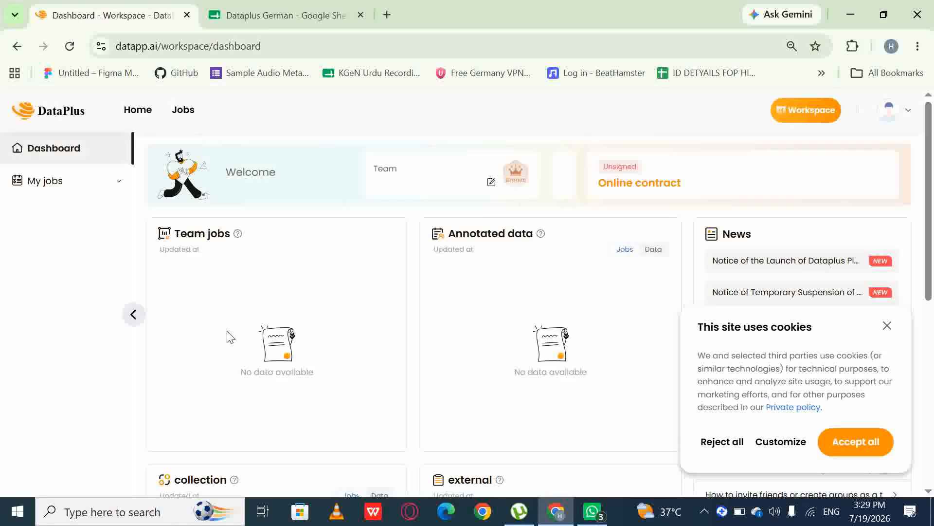
left_click(118, 183)
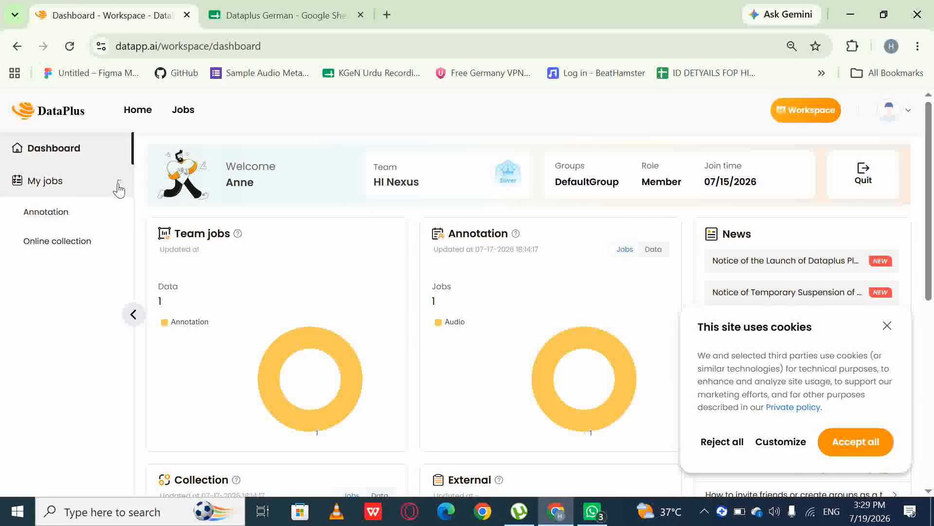
left_click(97, 224)
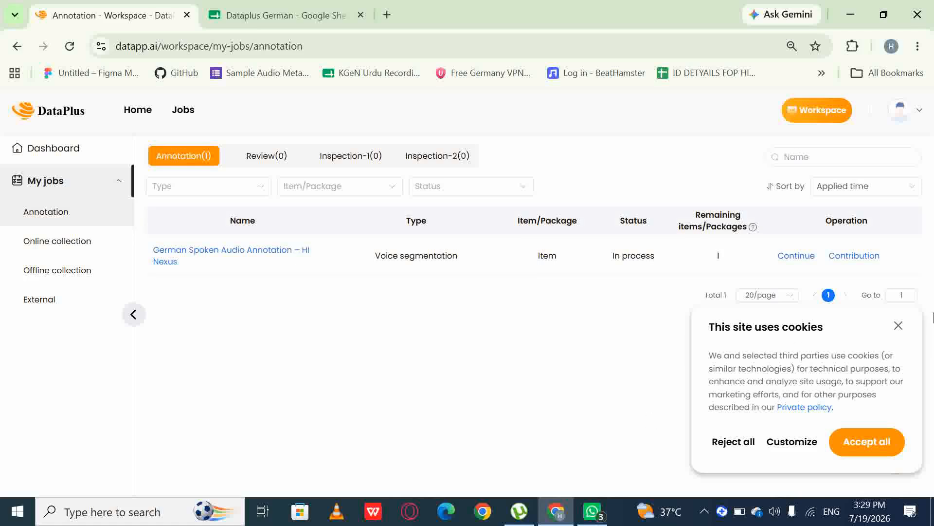
left_click(898, 325)
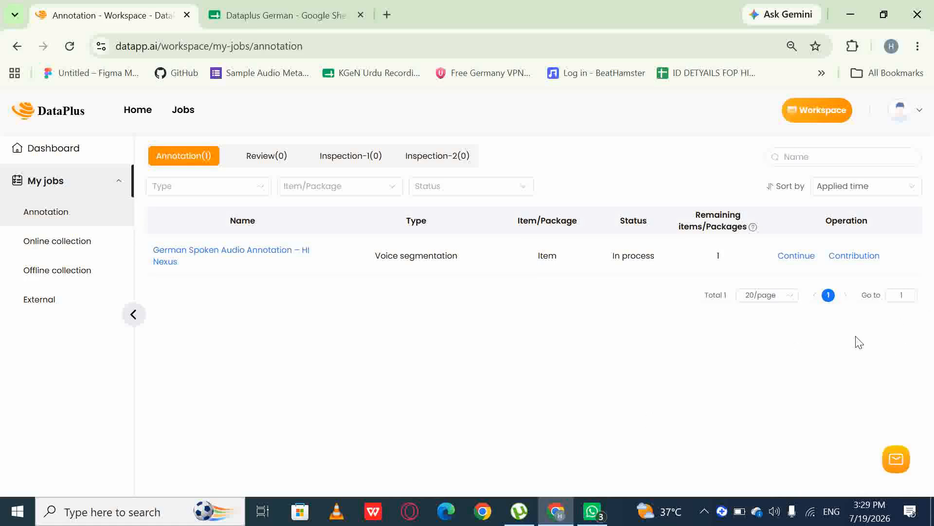
left_click(798, 257)
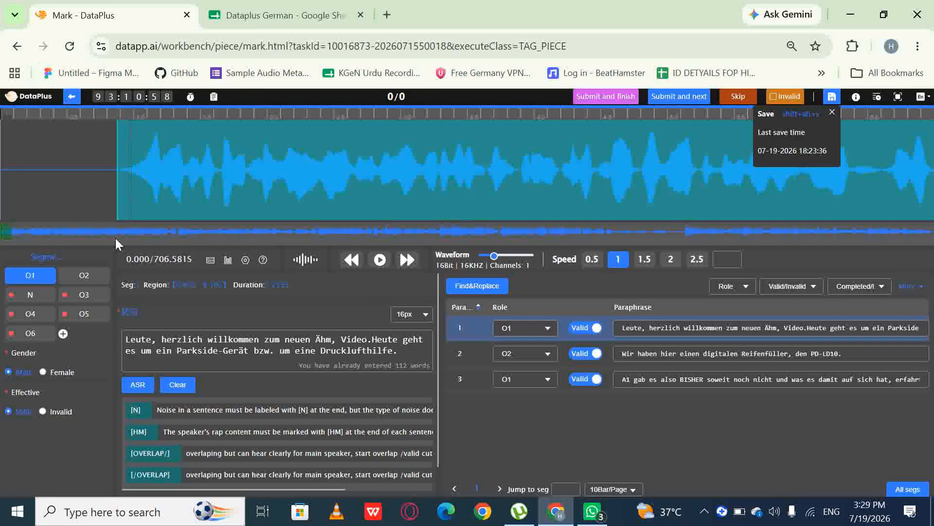
- Delete all three existing segments from the audio, confirm each deletion, and pause the playback
mouse_move(6, 228)
left_mouse_down()
mouse_move(21, 229)
mouse_move(12, 229)
left_mouse_up()
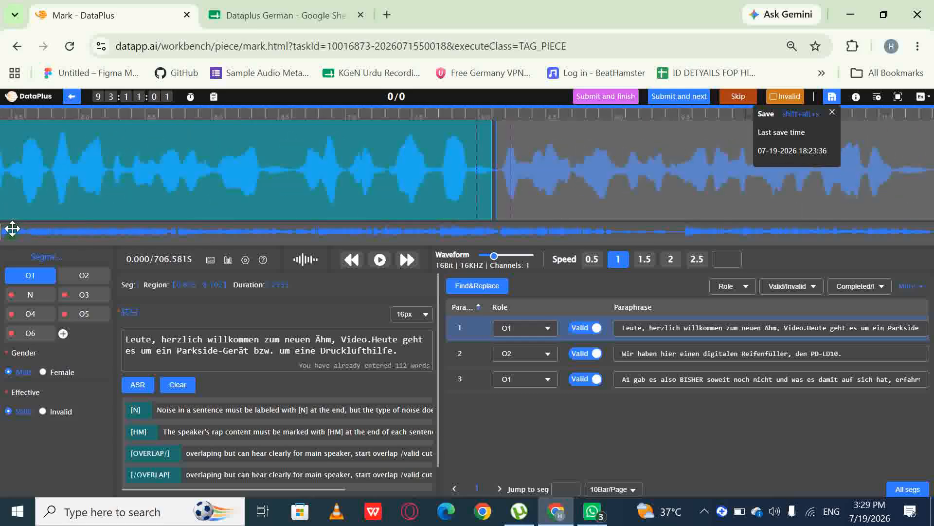
left_click(481, 131)
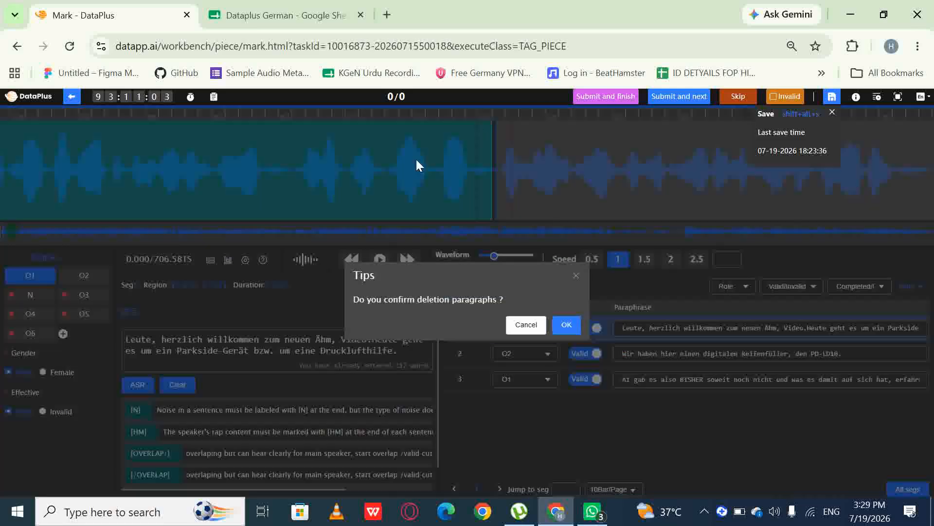
left_click(559, 322)
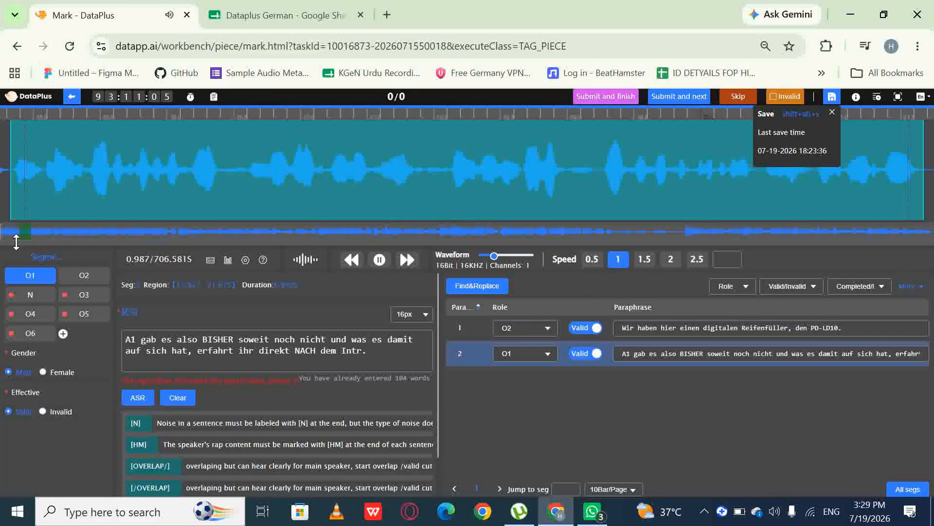
left_click(384, 265)
mouse_move(22, 227)
left_mouse_down()
mouse_move(36, 228)
mouse_move(27, 227)
left_mouse_up()
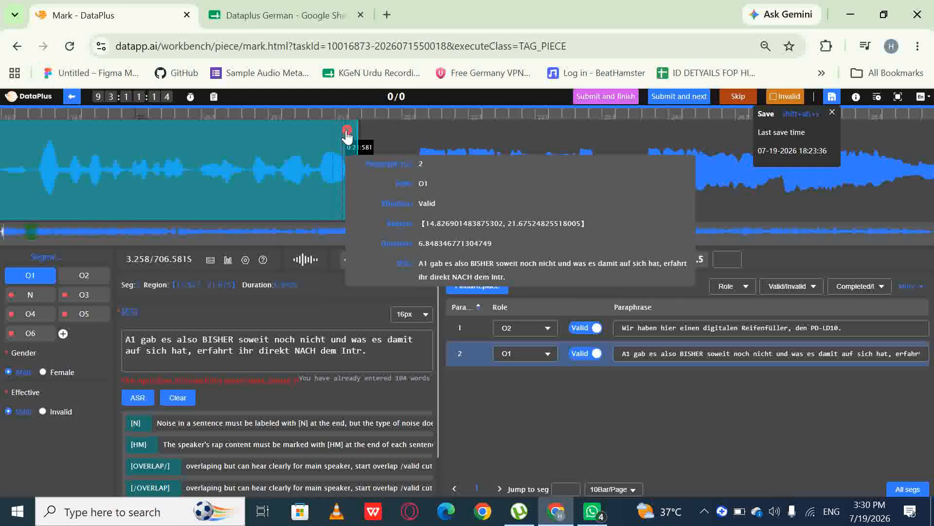
left_click(348, 133)
left_click(565, 326)
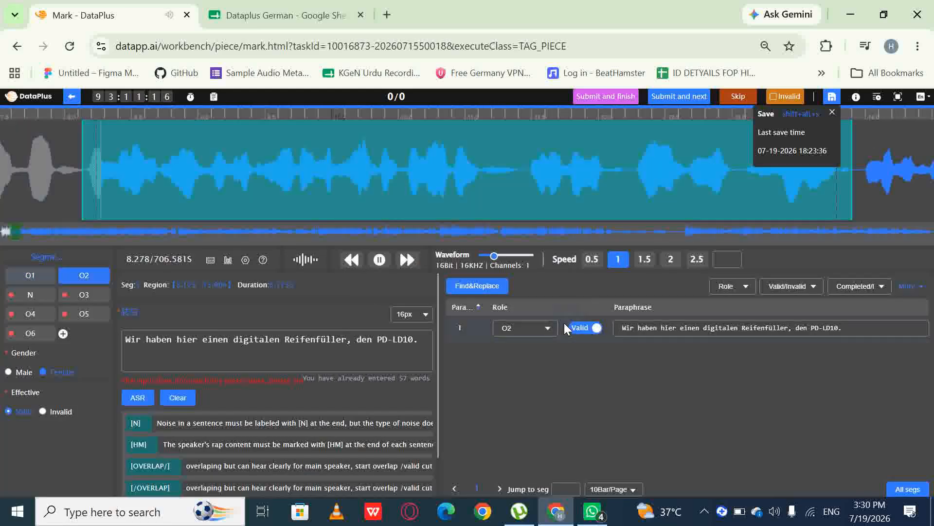
left_click(385, 259)
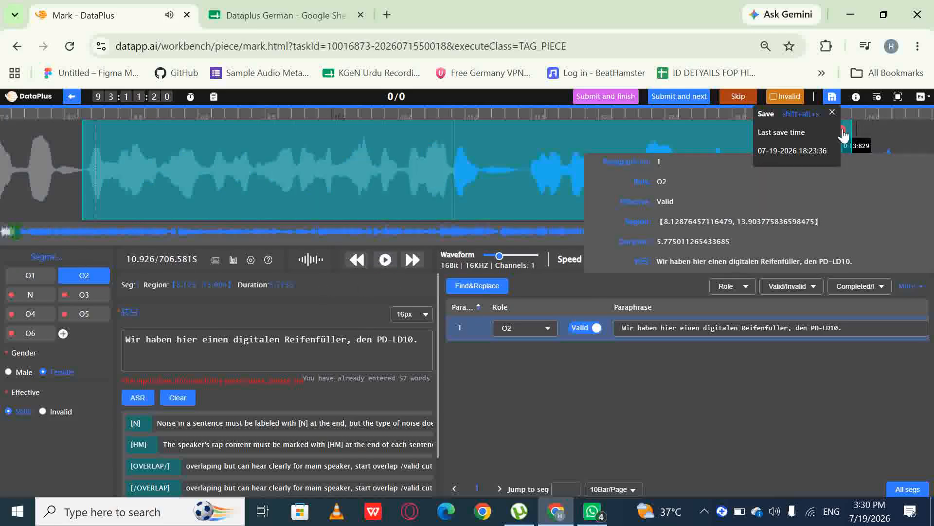
left_click(842, 127)
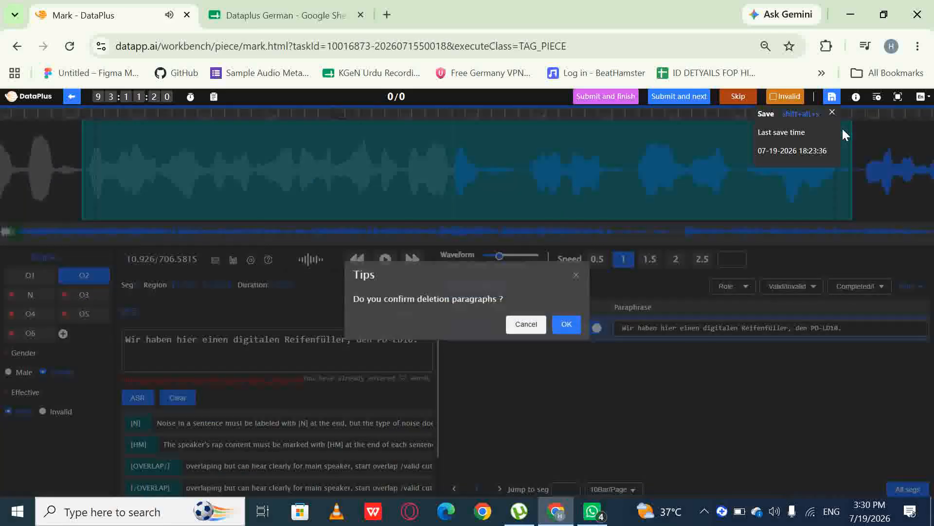
left_click(565, 326)
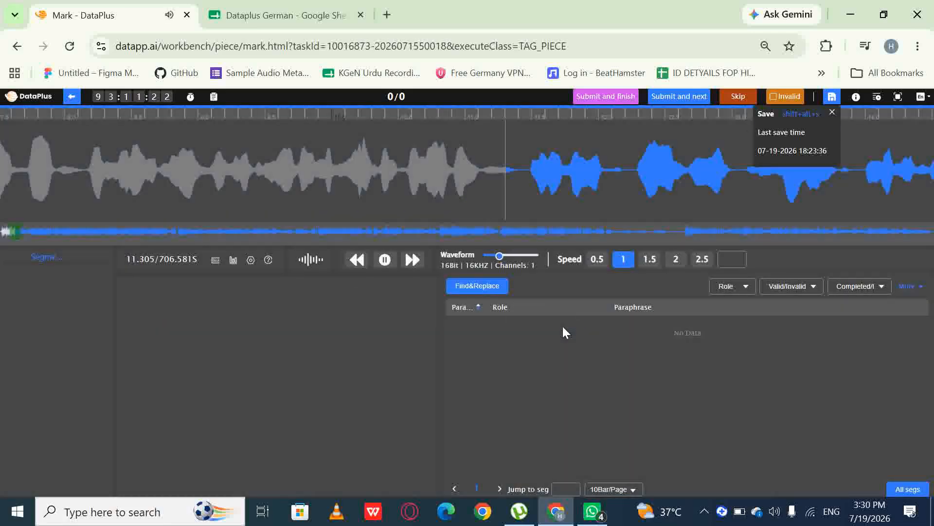
left_click(386, 268)
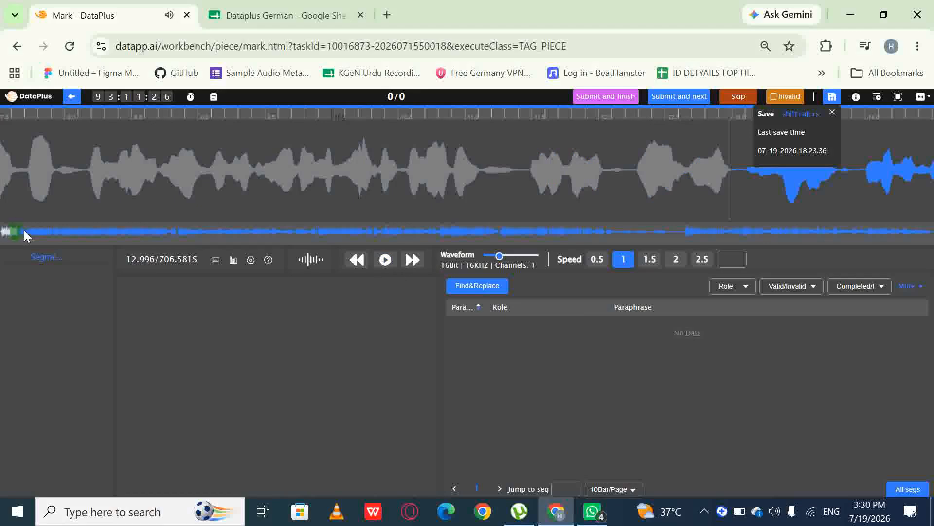
- Mark a new O1 segment from about 0.9 s to 8.1 s and generate its German transcript with ASR
left_click_drag(18, 230, 4, 229)
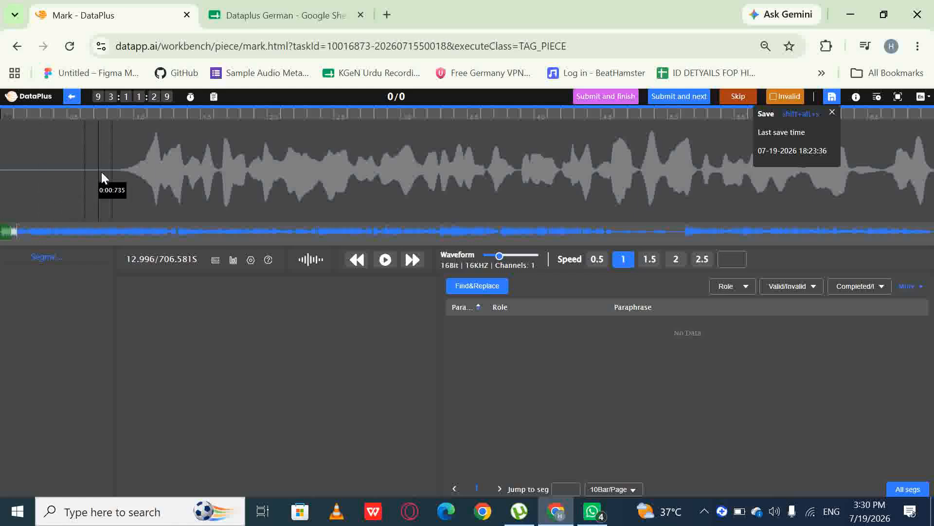
left_click_drag(115, 169, 583, 205)
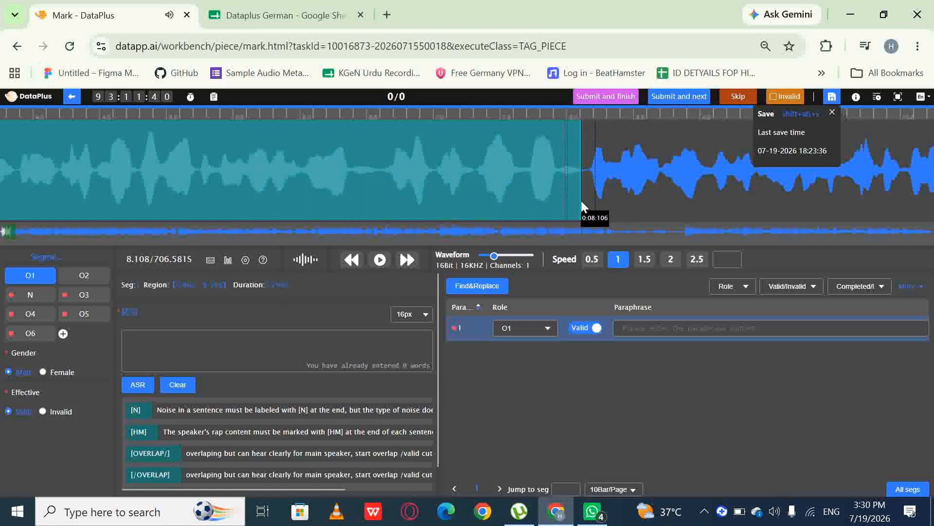
key("shift+alt+a")
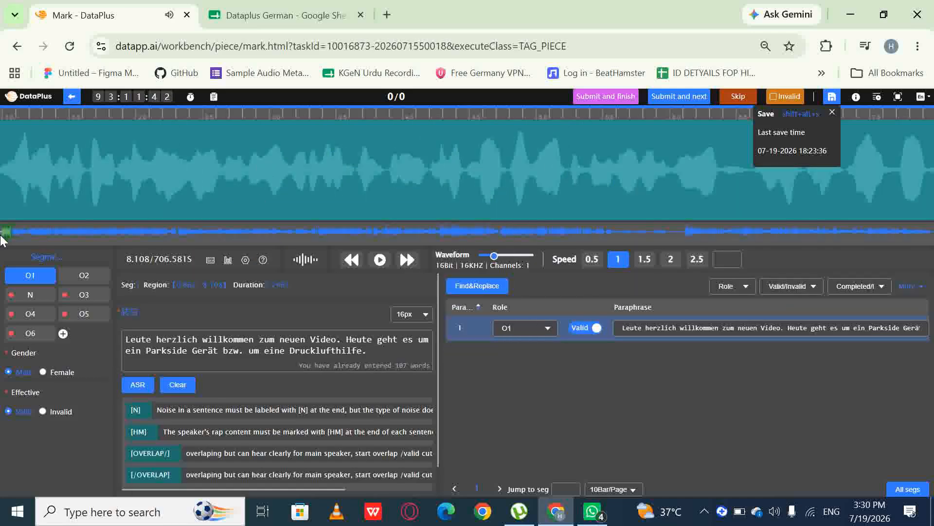
- Examine the waveform after the first segment, checking possible cut points between about 10.5 s and 11.4 s
left_click_drag(6, 230, 14, 234)
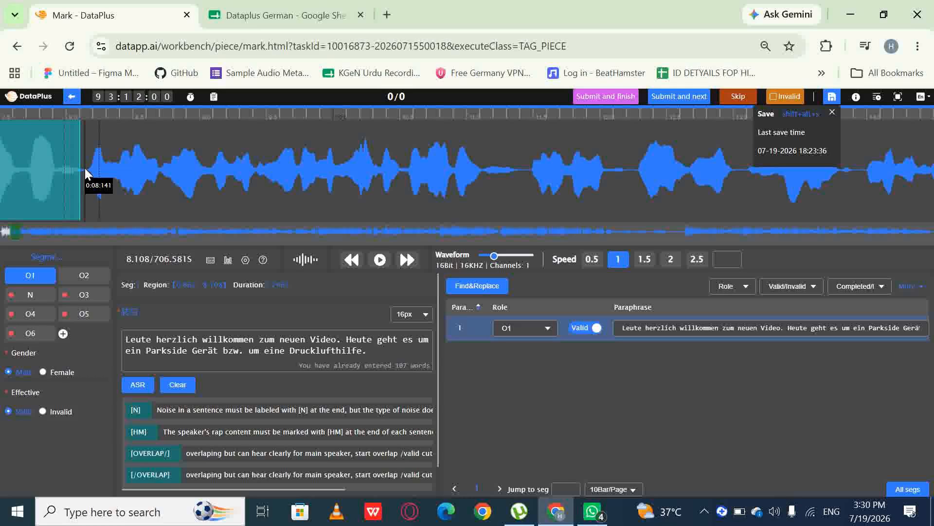
left_click(472, 170)
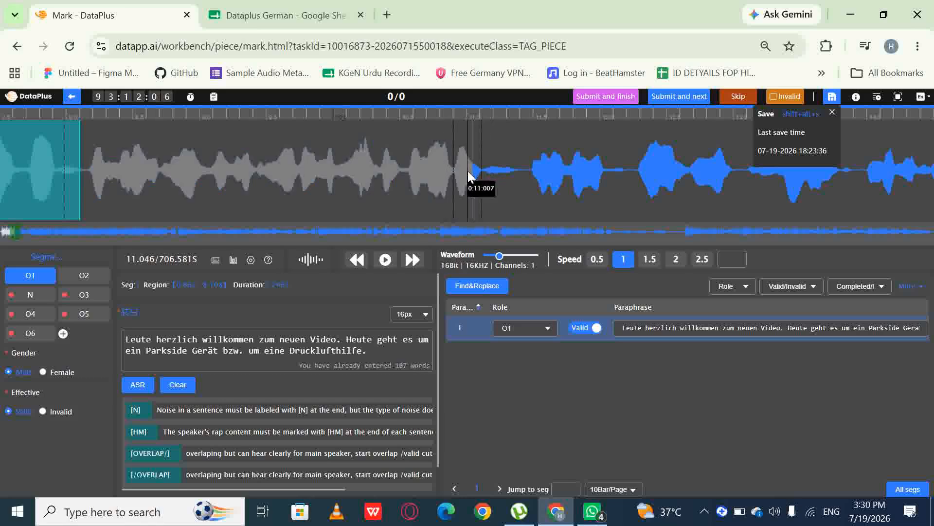
left_click(455, 172)
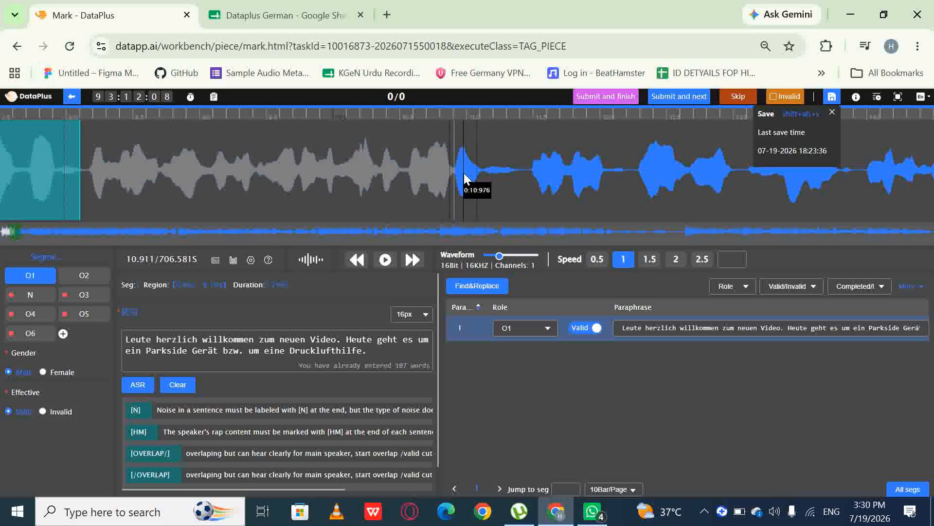
left_click(469, 171)
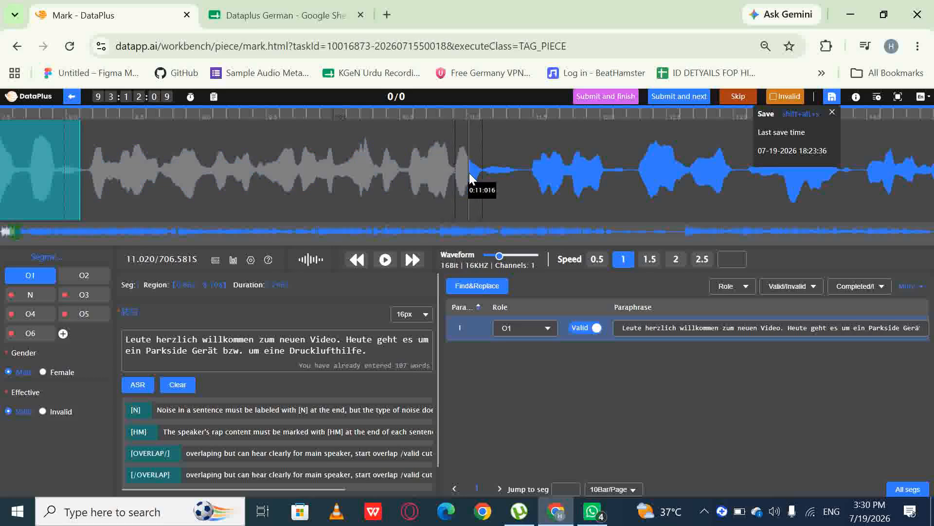
left_click(522, 169)
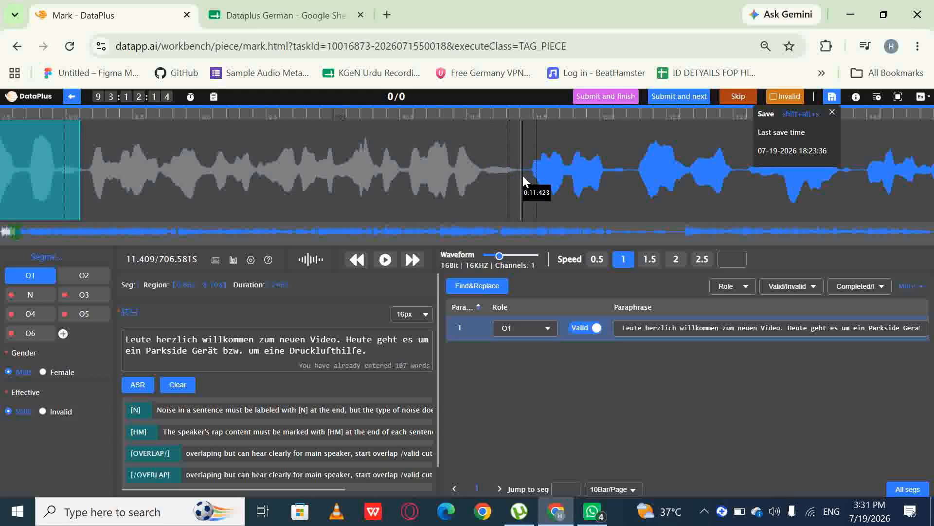
left_click(489, 169)
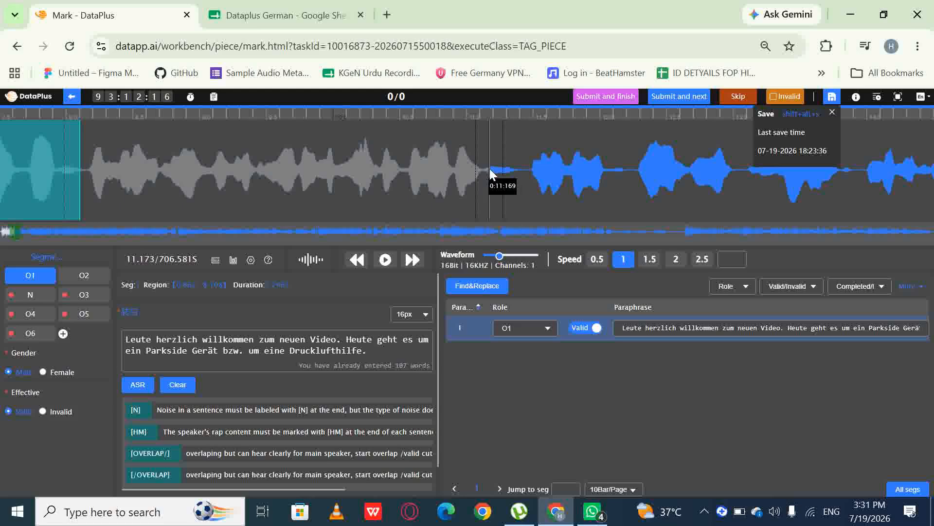
left_click(464, 177)
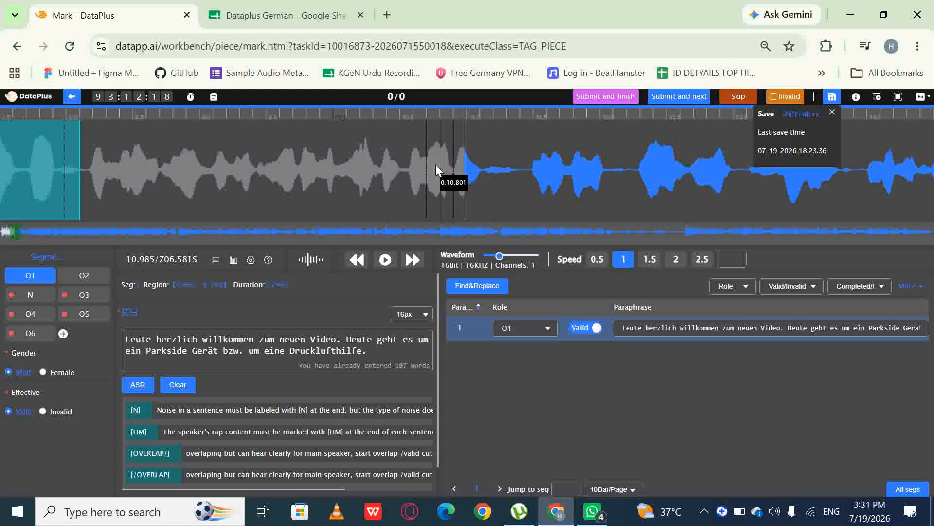
left_click(433, 165)
left_click(420, 166)
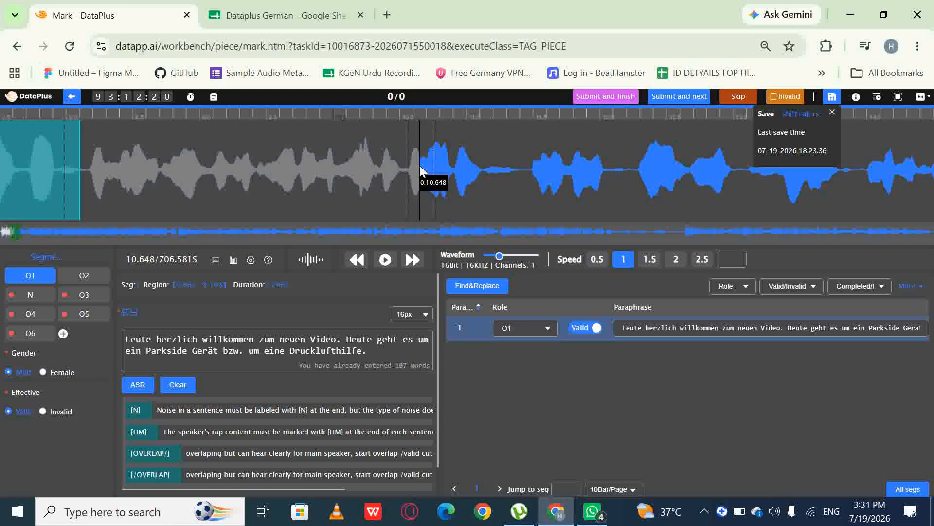
left_click(397, 169)
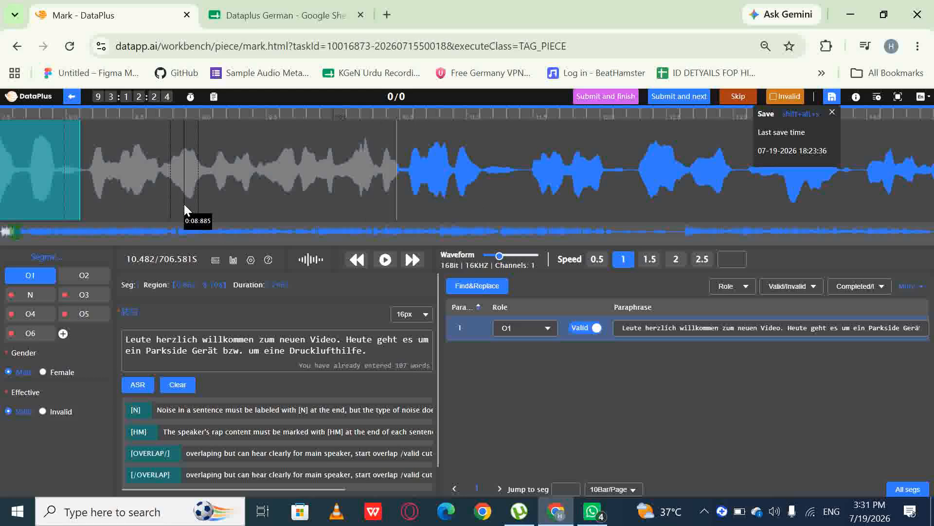
- Review the first segment's start and end boundaries and the unsegmented speech that follows it
left_click_drag(15, 231, 5, 231)
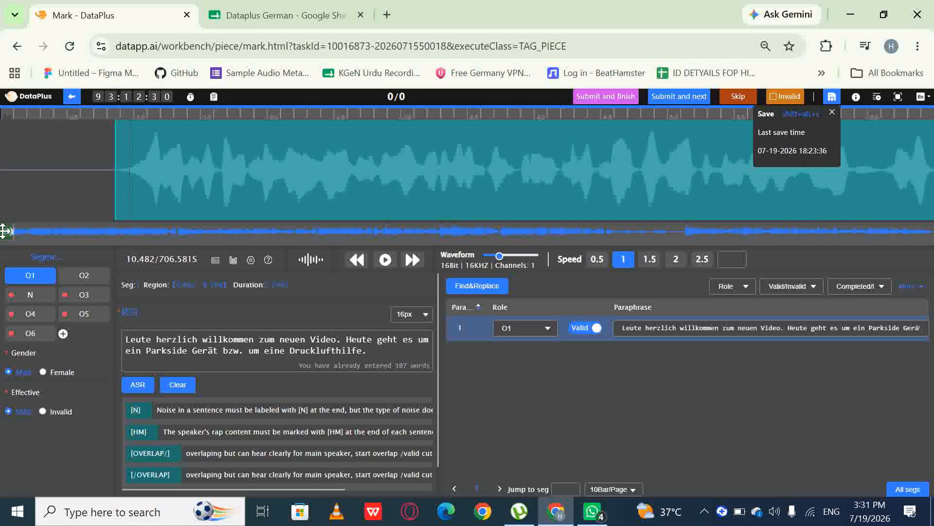
left_click_drag(3, 231, 7, 230)
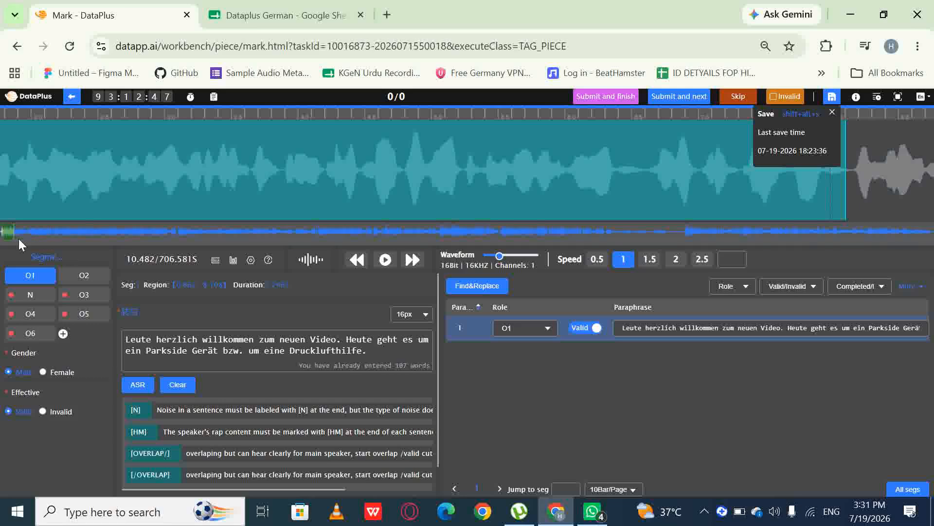
left_click_drag(10, 232, 19, 235)
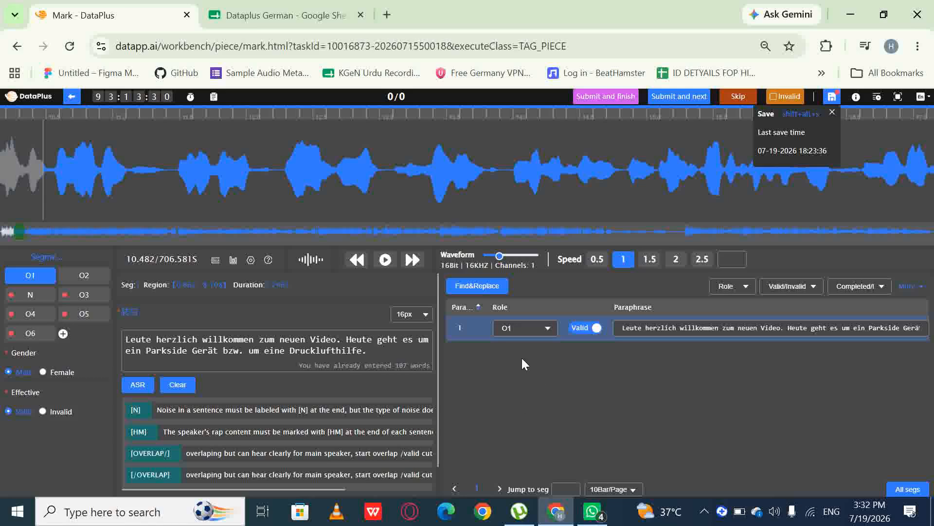
- Mark a second segment from about 10.5 s to 16.4 s, with an ASR transcript, and set its role to O2
left_click_drag(45, 165, 796, 155)
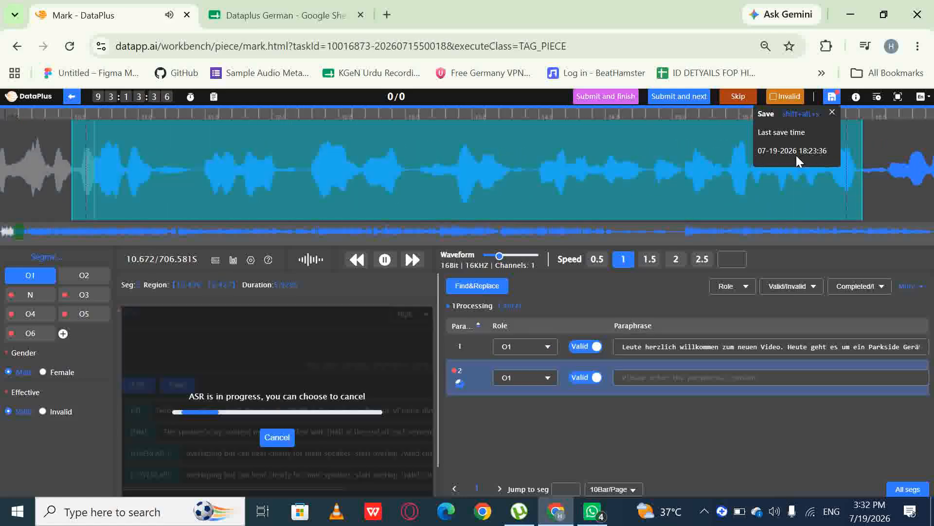
left_click(384, 264)
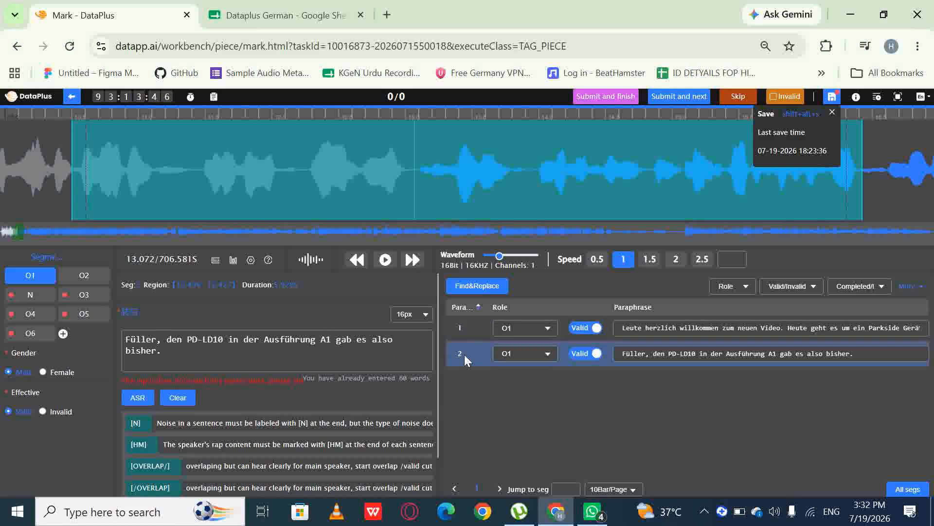
left_click(548, 355)
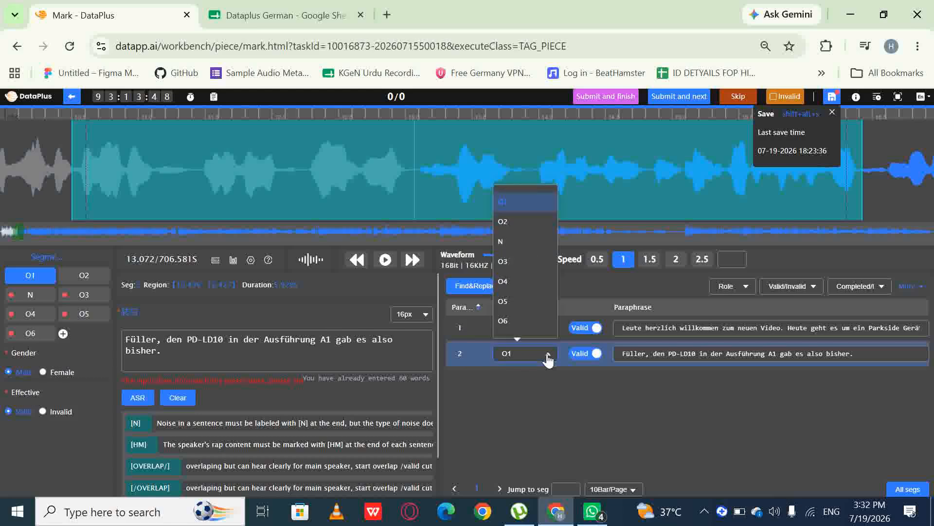
left_click(519, 222)
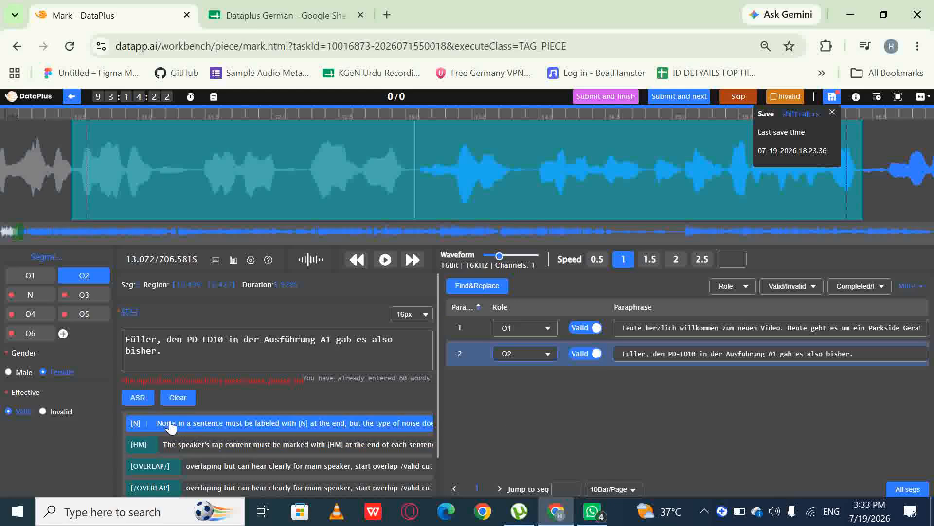
- Try the [N] noise tag at the end of the second segment's transcript and replace it with the [HM] tag
left_click(184, 358)
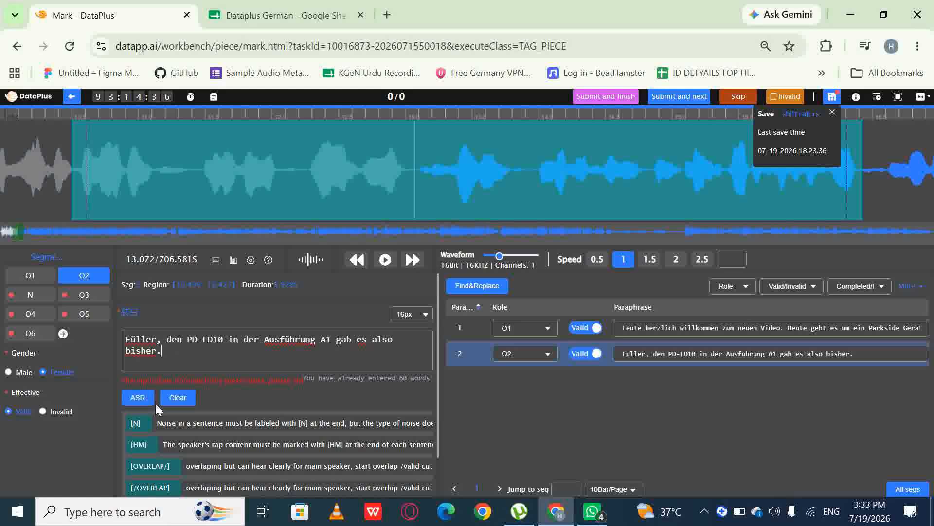
left_click(139, 427)
key("BackSpace")
key("BackSpace")
key("BackSpace")
left_click(142, 448)
left_click(704, 511)
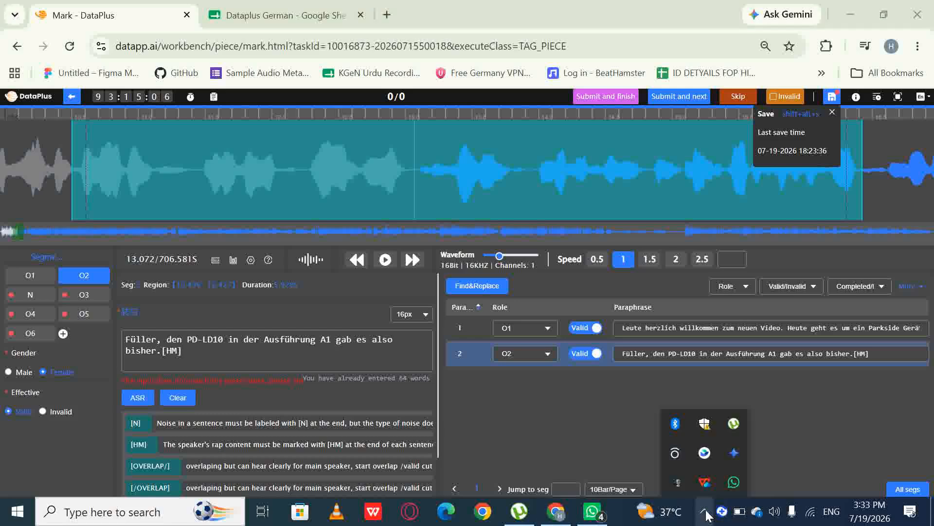
right_click(676, 487)
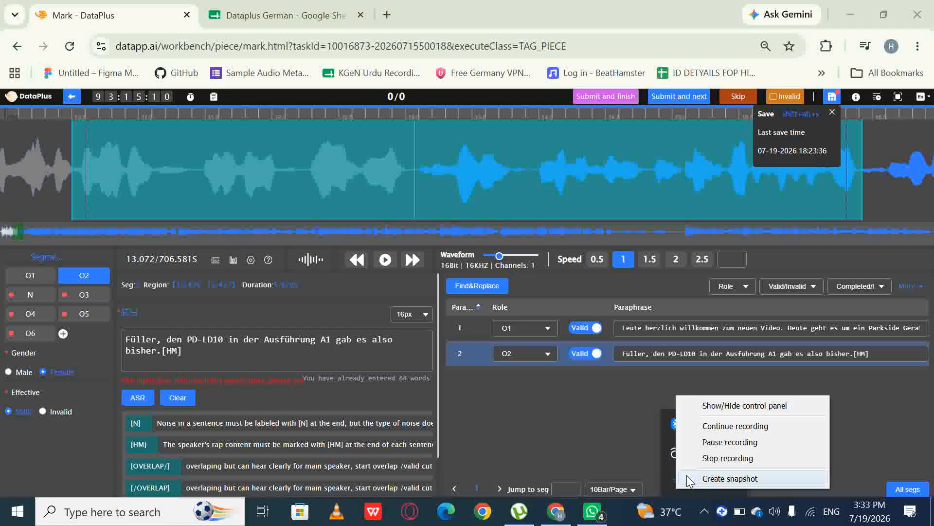
left_click(706, 443)
left_click(689, 394)
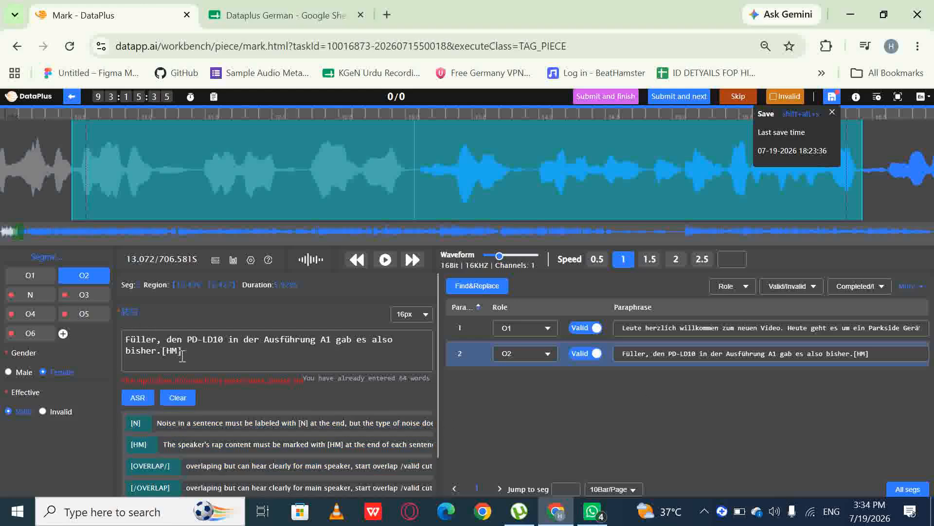
- Delete the [HM] tag from the end of the second segment's transcript
key("BackSpace")
key("BackSpace")
key("BackSpace")
key("BackSpace")
mouse_move(559, 203)
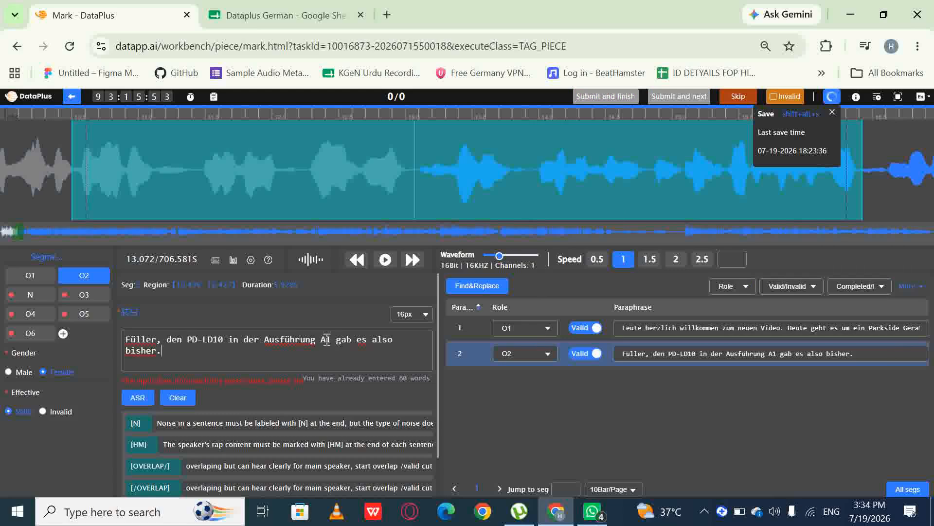
- Enclose "A1 gab es also bisher." in the second transcript with the [OVERLAP/] and [/OVERLAP] tags
left_click_drag(323, 339, 398, 354)
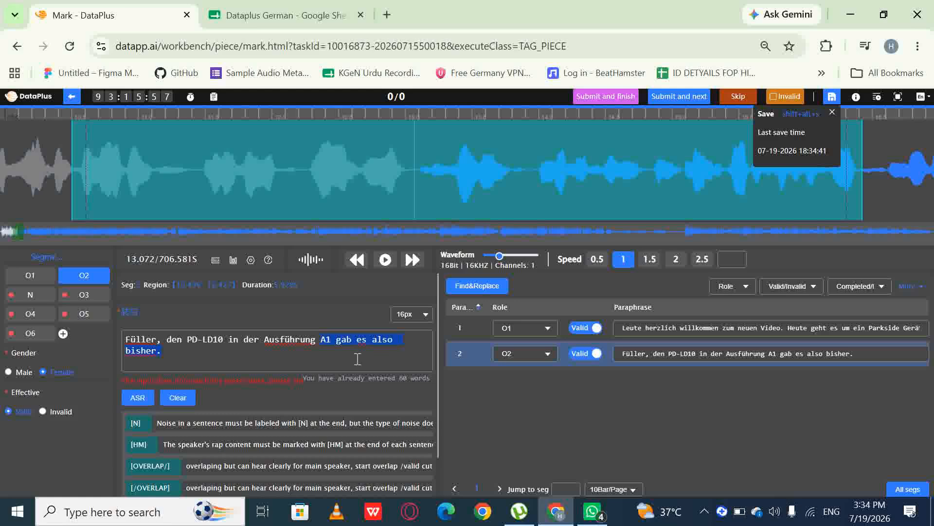
left_click(320, 342)
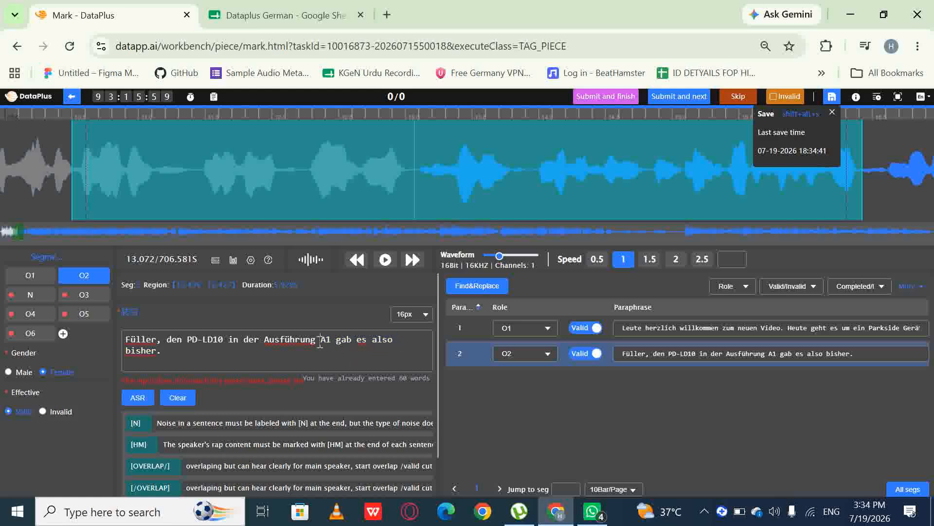
left_click(153, 468)
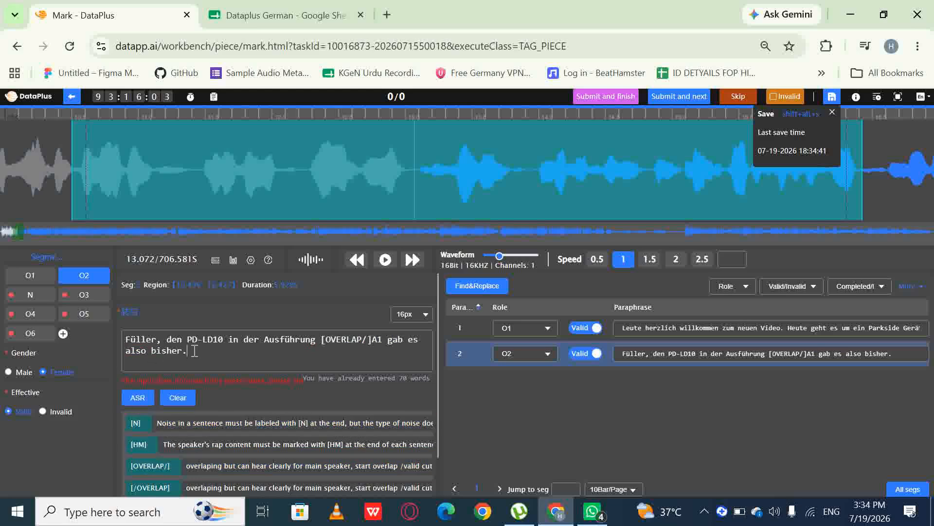
left_click(160, 488)
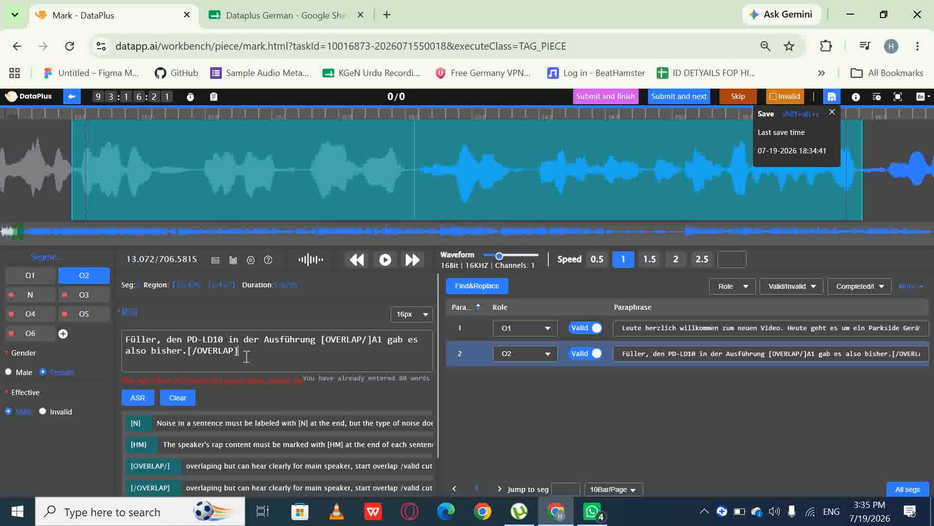
- Remove both overlap tags from the second segment's transcript
key("BackSpace")
key("BackSpace")
key("BackSpace")
key("BackSpace")
key("BackSpace")
key("BackSpace")
key("BackSpace")
key("BackSpace")
key("BackSpace")
key("BackSpace")
left_click(374, 339)
key("BackSpace")
key("BackSpace")
key("BackSpace")
key("BackSpace")
key("BackSpace")
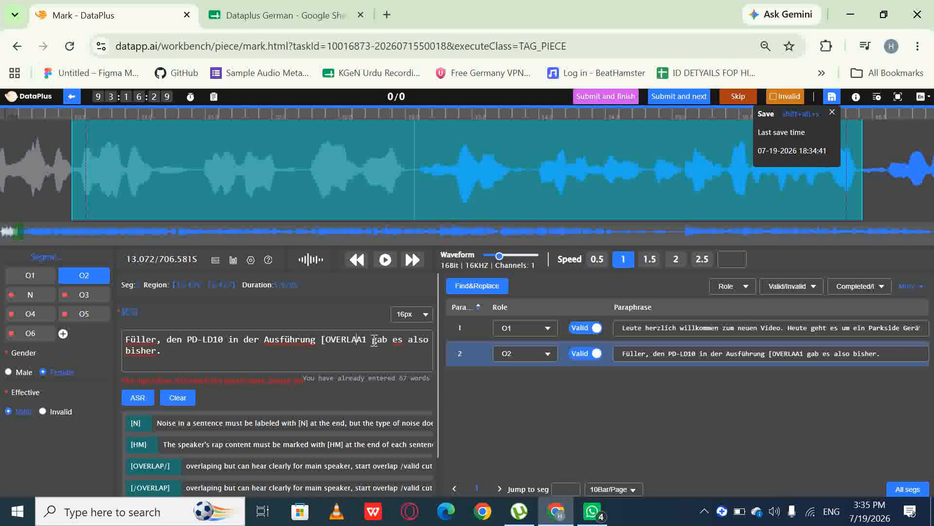
key("BackSpace")
key("BackSpace")
key("BackSpace")
key("BackSpace")
key("BackSpace")
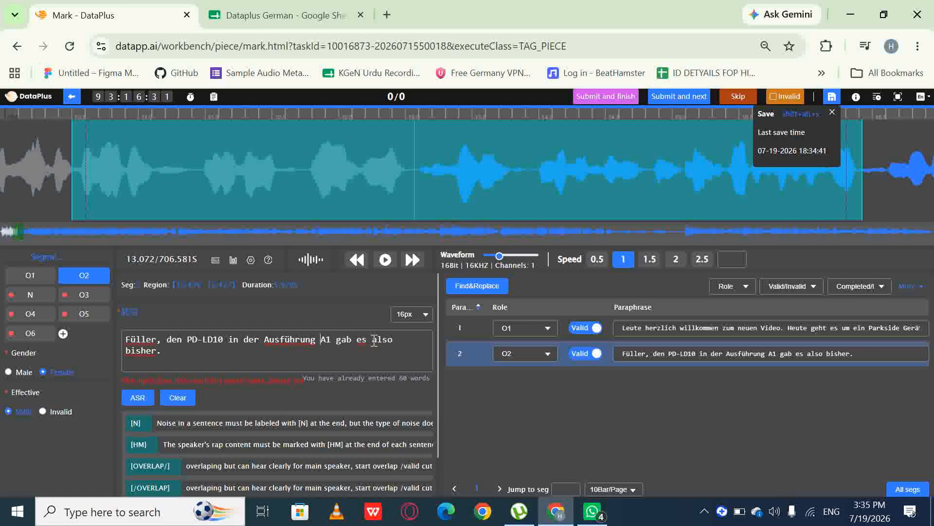
- Try marking the second segment as Invalid, and set it back to Valid
left_click(43, 411)
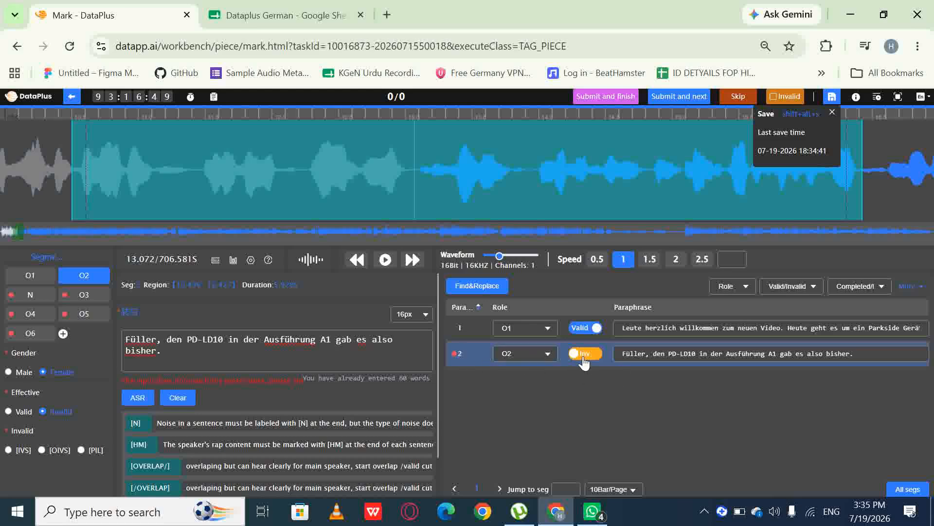
left_click(9, 412)
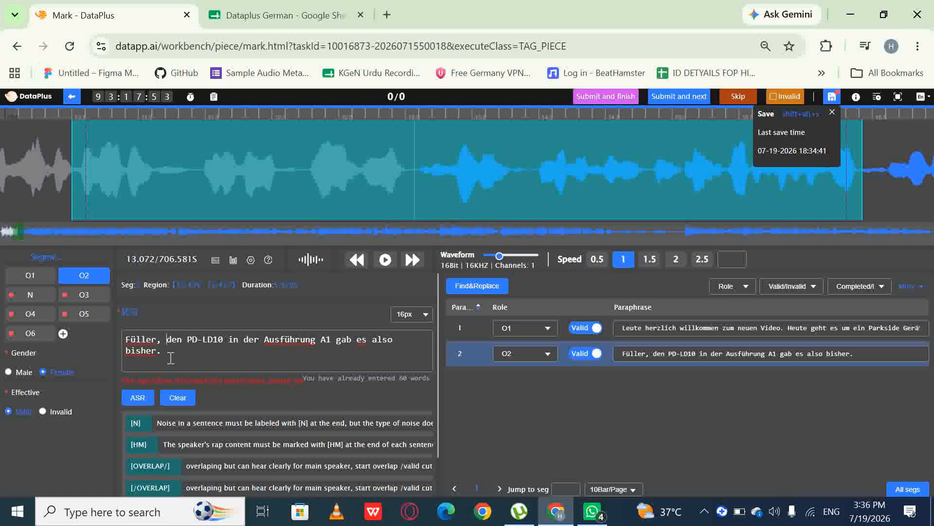
- Switch to the Dataplus German spreadsheet and copy the filler word "Ähm" from cell K25 of the German LAN list
left_click(288, 12)
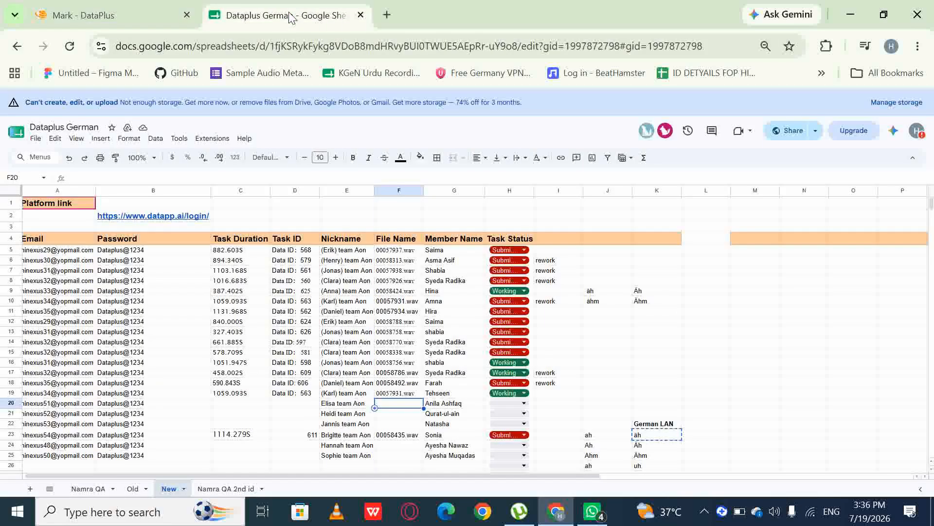
left_click(653, 457)
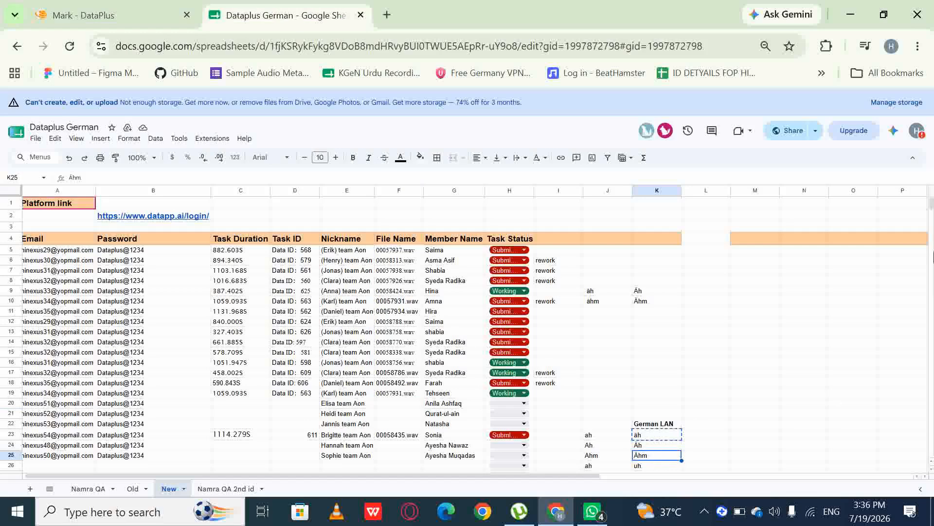
left_click_drag(930, 203, 932, 215)
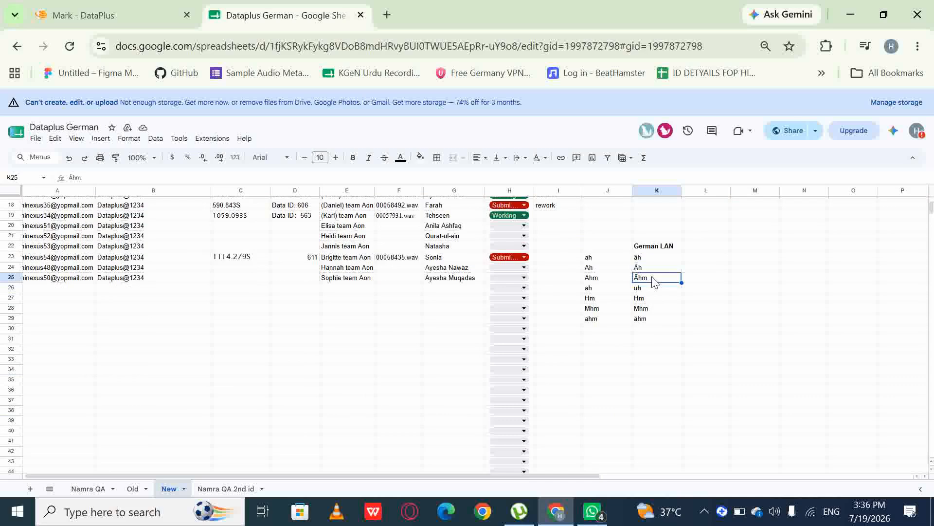
key("ctrl+c")
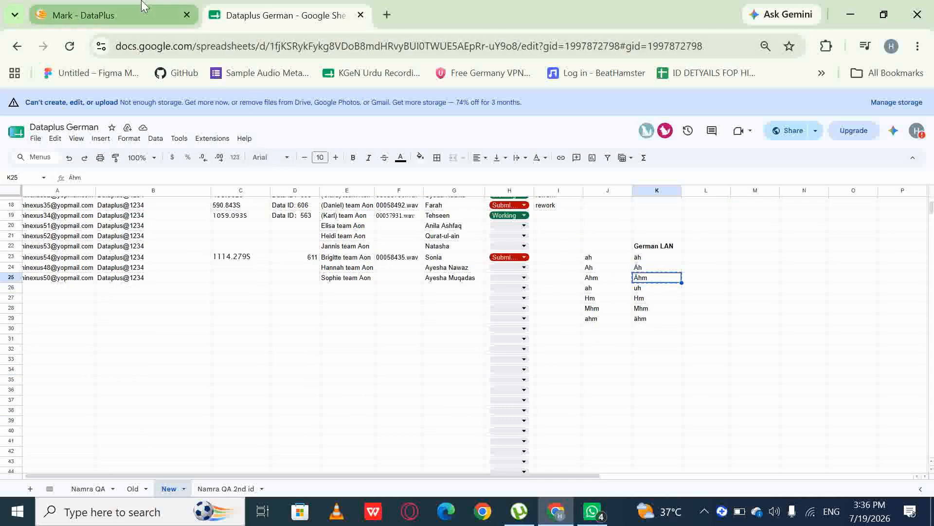
- Return to the DataPlus workbench and insert "Ähm," after "Füller," in the second segment's transcript
left_click(103, 16)
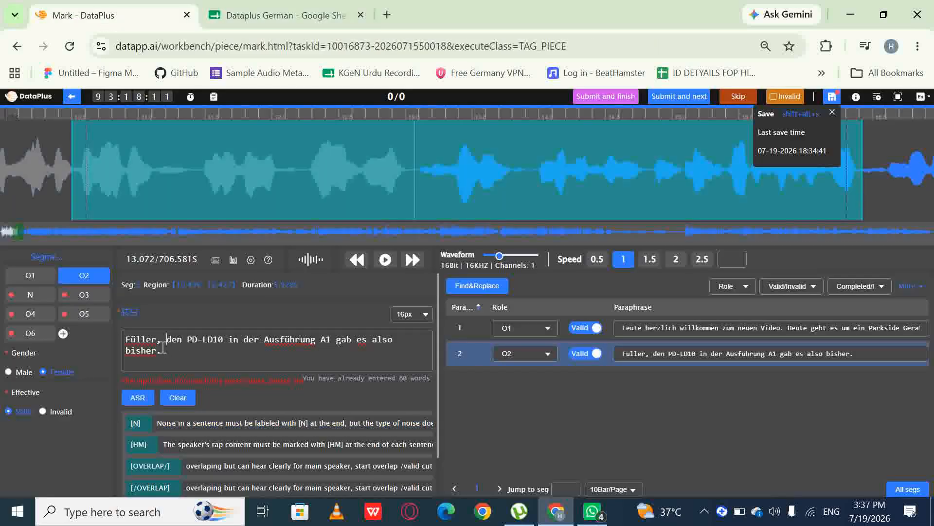
key("ctrl+v")
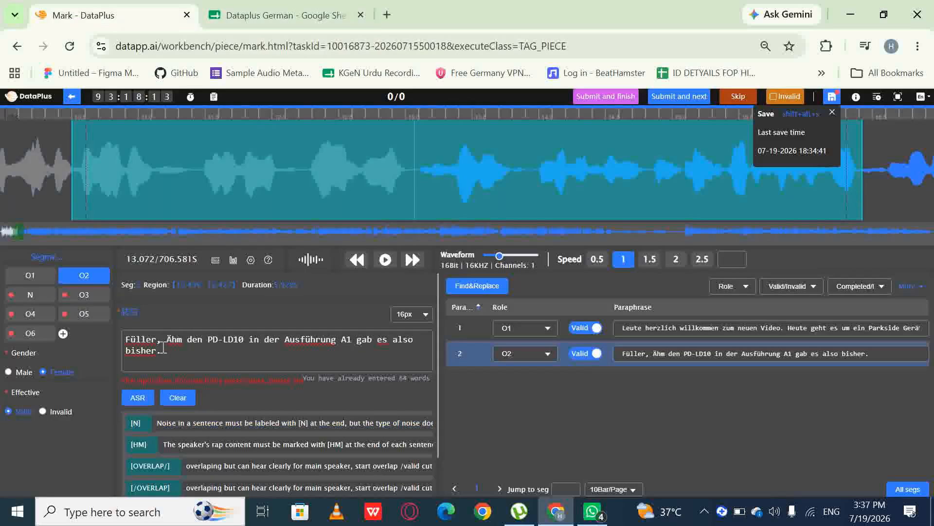
type(",")
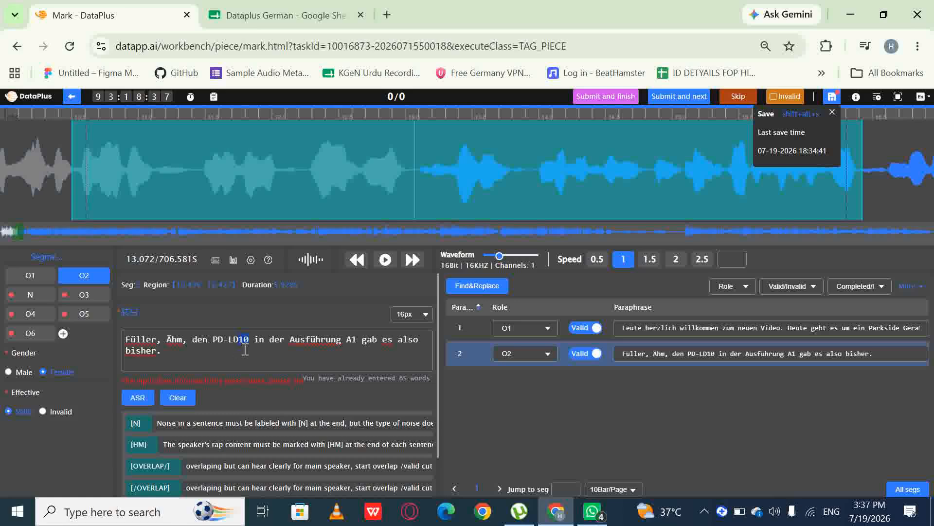
- Open Gemini in a new browser tab and load the recent chat "German Translations for "ITN""
left_click(387, 15)
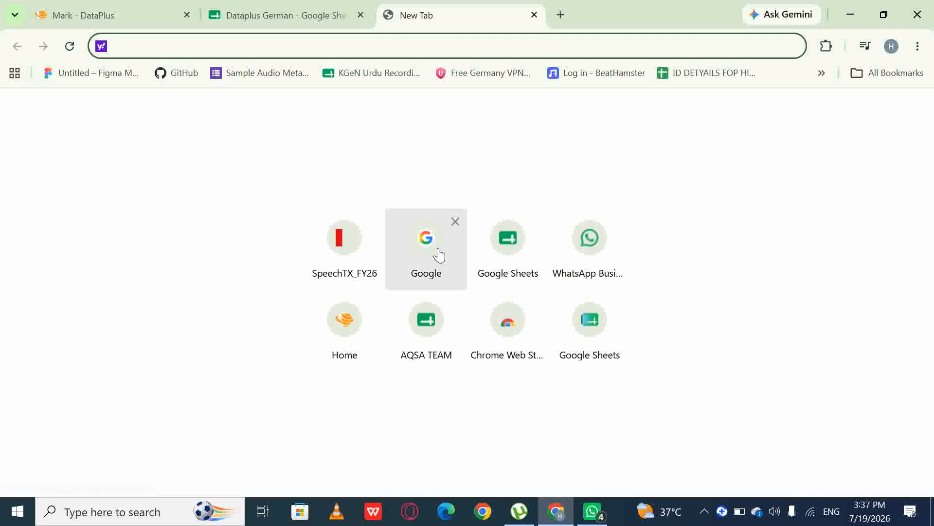
left_click(436, 255)
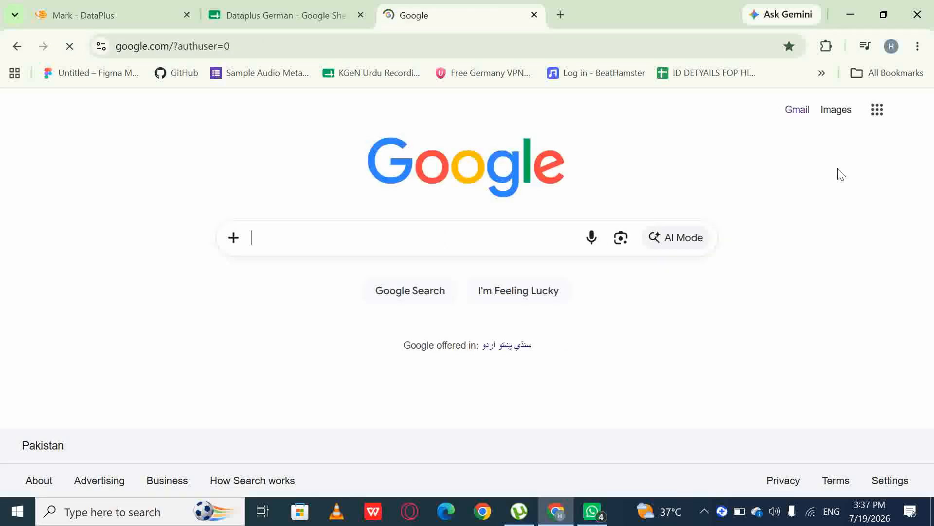
left_click(873, 120)
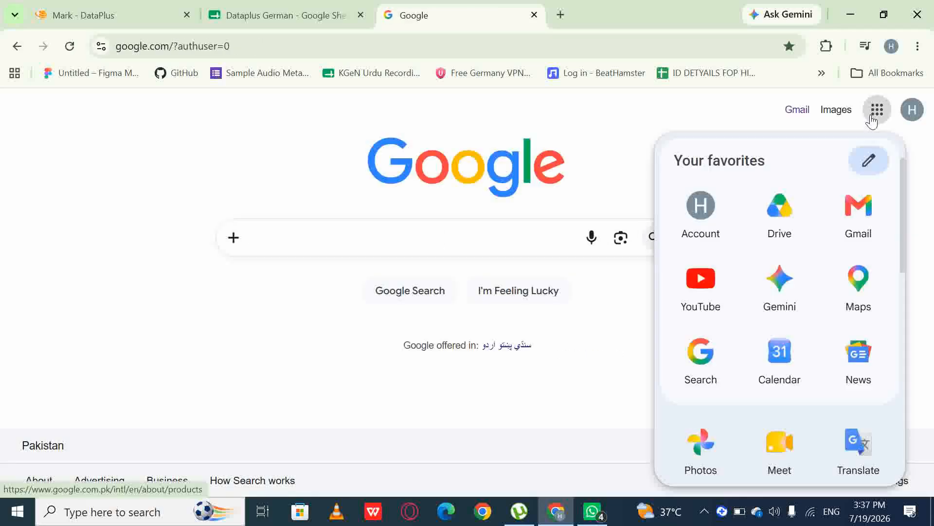
left_click(785, 291)
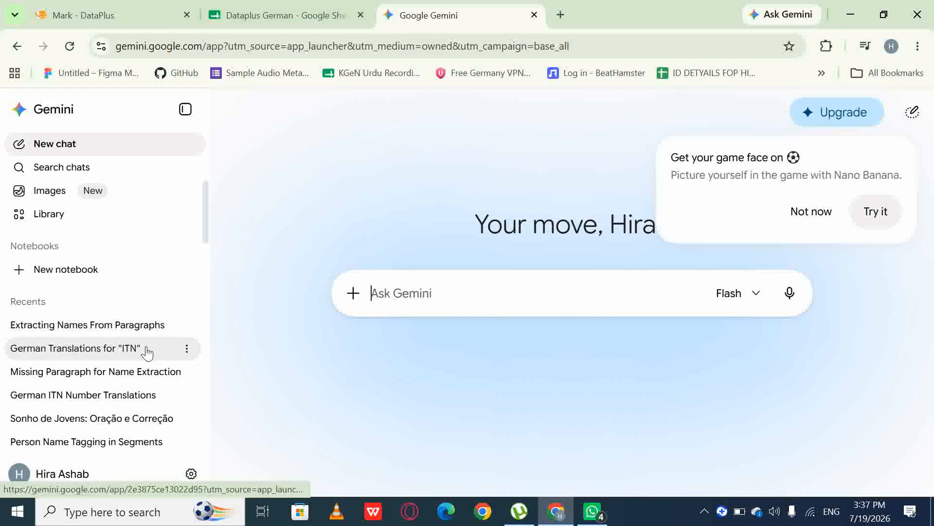
left_click(139, 355)
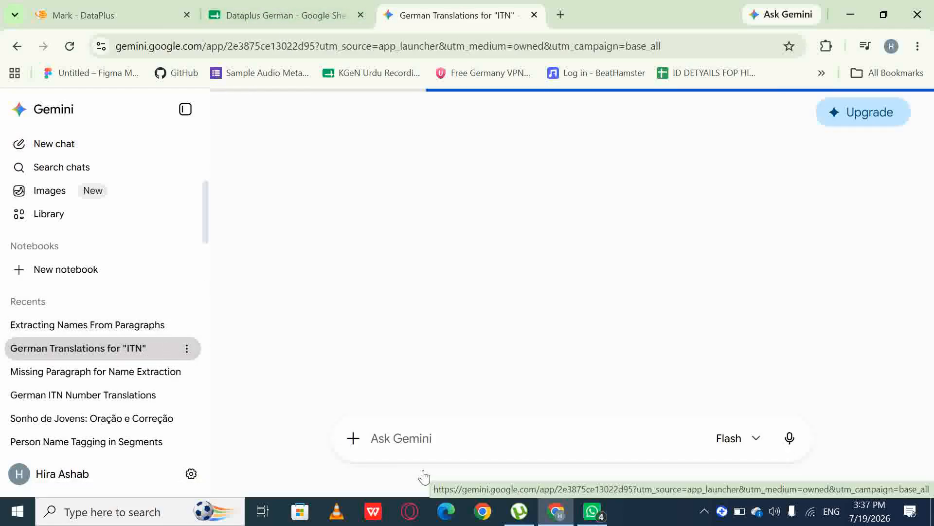
- Send "10" to the chat to look up its German number word, and select the answered word
left_click(453, 409)
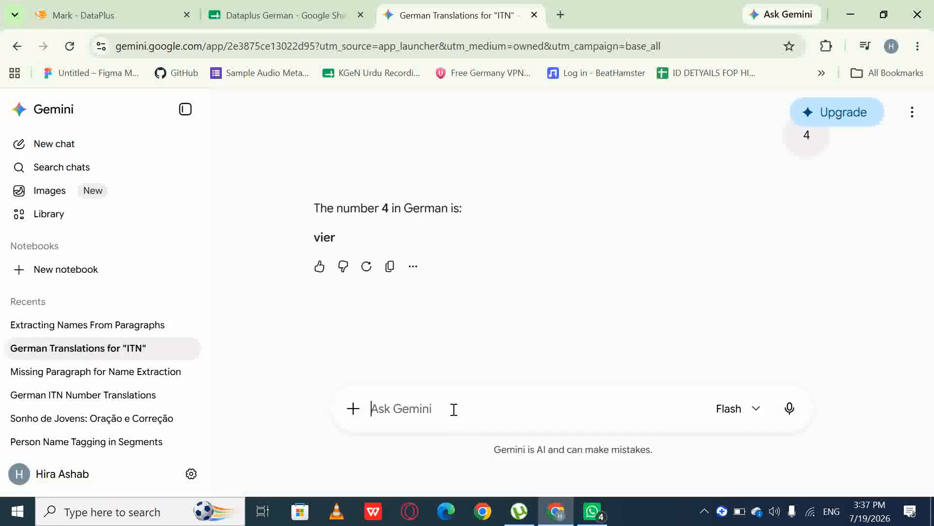
type("10")
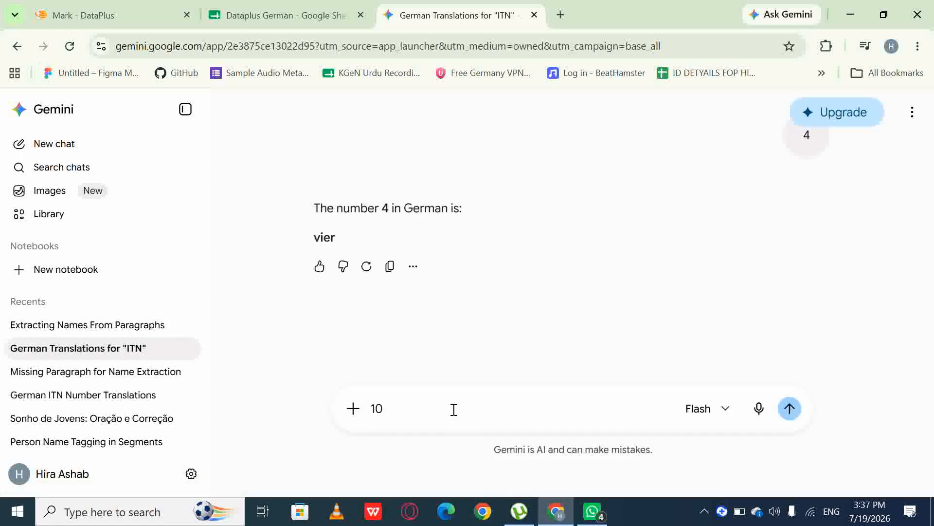
key("Return")
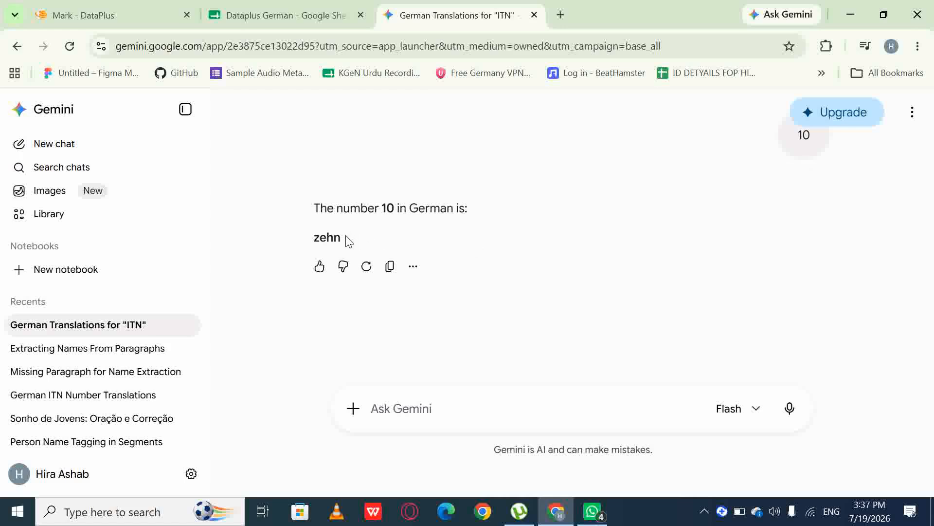
left_click_drag(346, 240, 315, 243)
- Return to the DataPlus workbench and replace "10" in the second transcript's "PD-LD10" with a separate word, giving "PD-LD zehn"
left_click(82, 7)
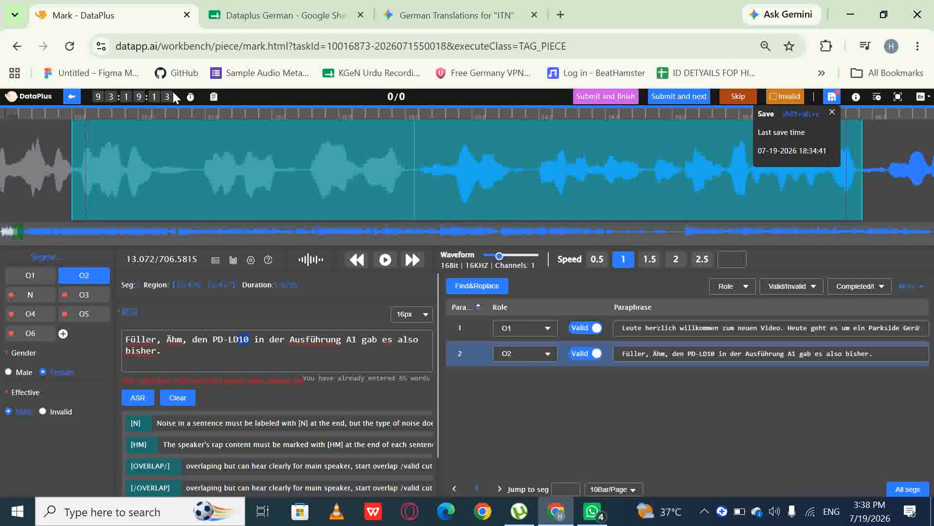
left_click_drag(239, 339, 249, 339)
type("zehn")
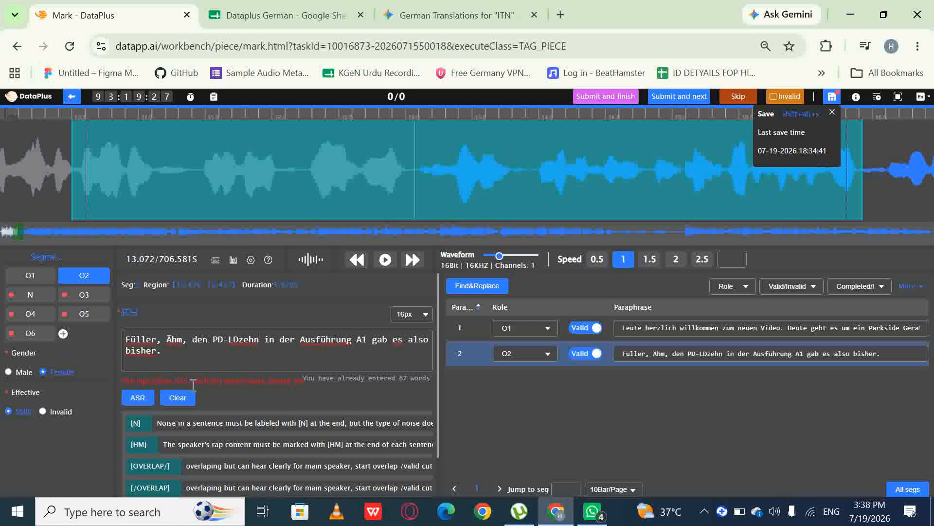
left_click(237, 341)
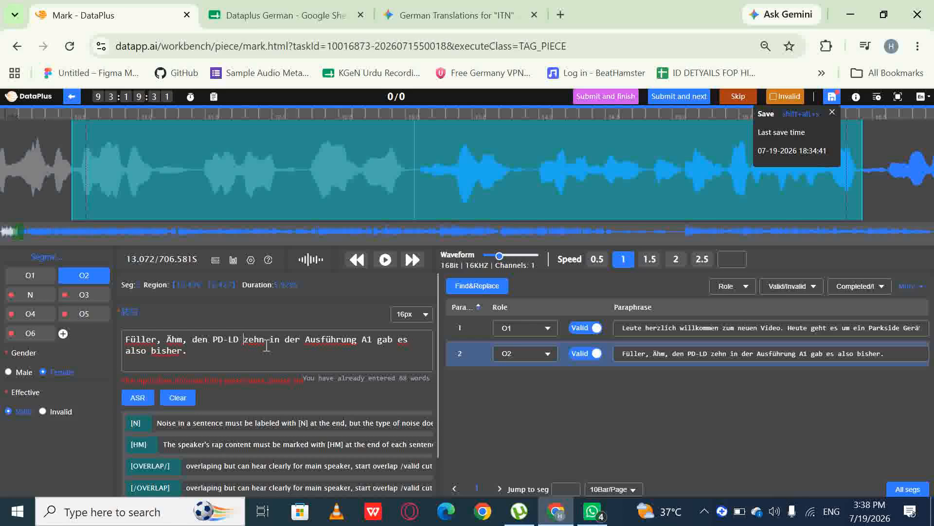
- Join "PD-LD" and "zehn" in the second segment's transcript, and replace the first transcript's final period with a comma
key("BackSpace")
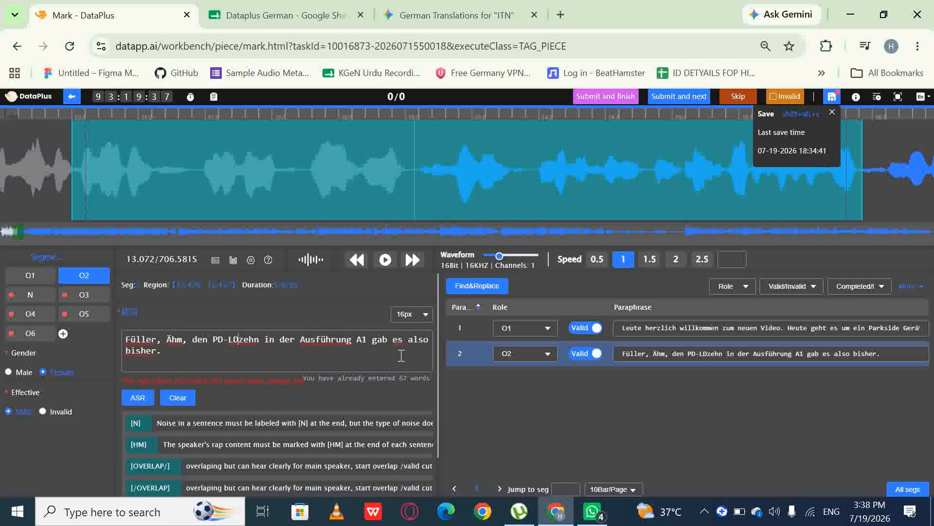
left_click(480, 327)
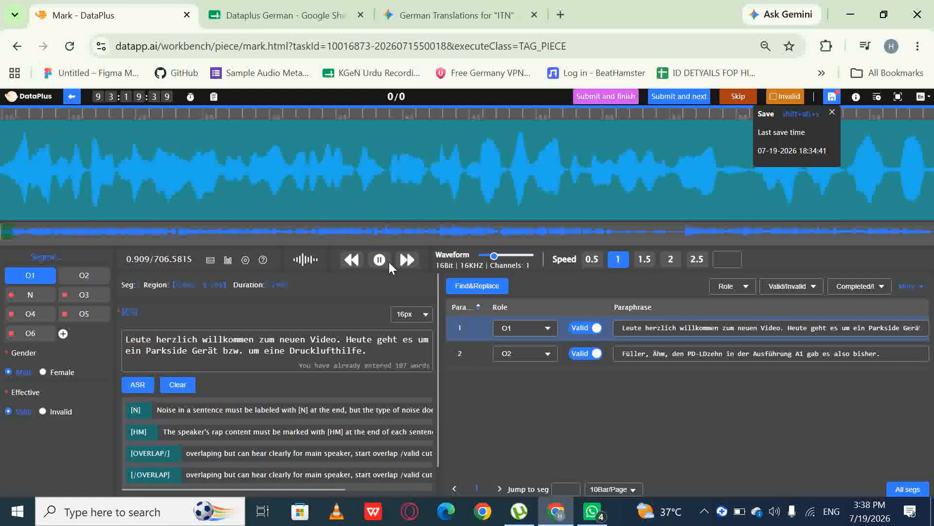
left_click(380, 259)
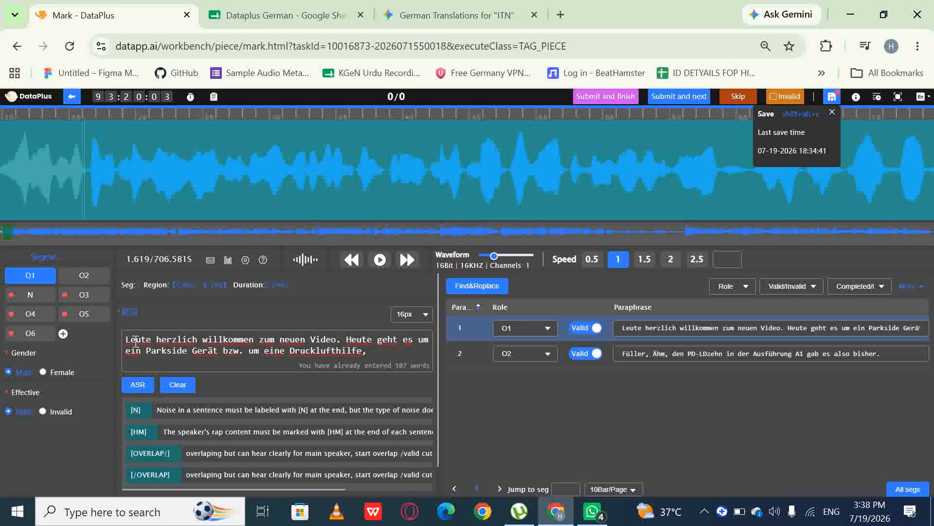
left_click_drag(131, 339, 124, 340)
left_click_drag(135, 340, 127, 340)
mouse_move(308, 201)
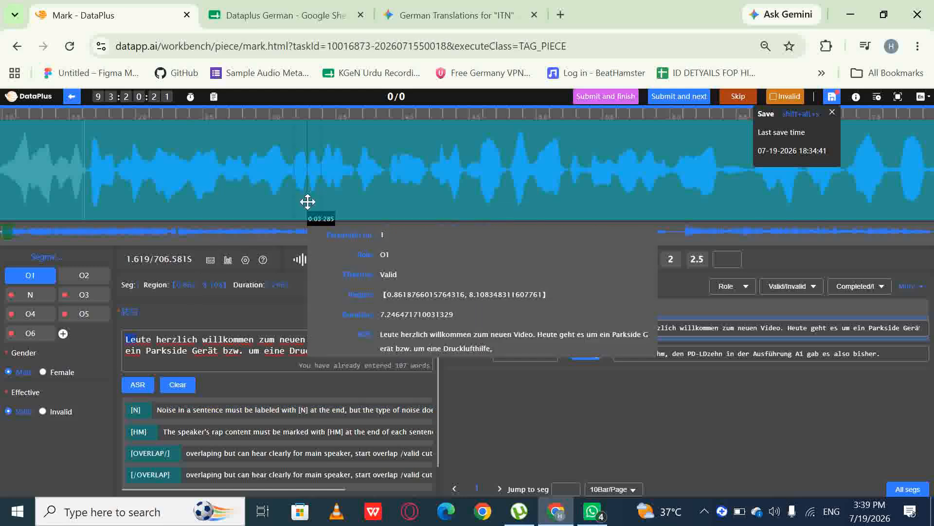
- Switch to the Dataplus German sheet and review the Email, Password and Task Duration cells of the first task row
left_click(275, 6)
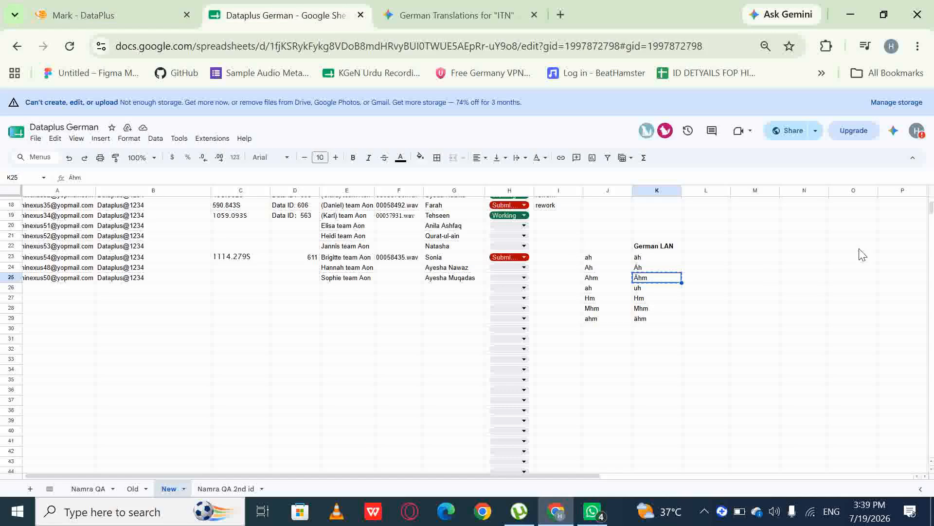
left_click_drag(931, 213, 931, 207)
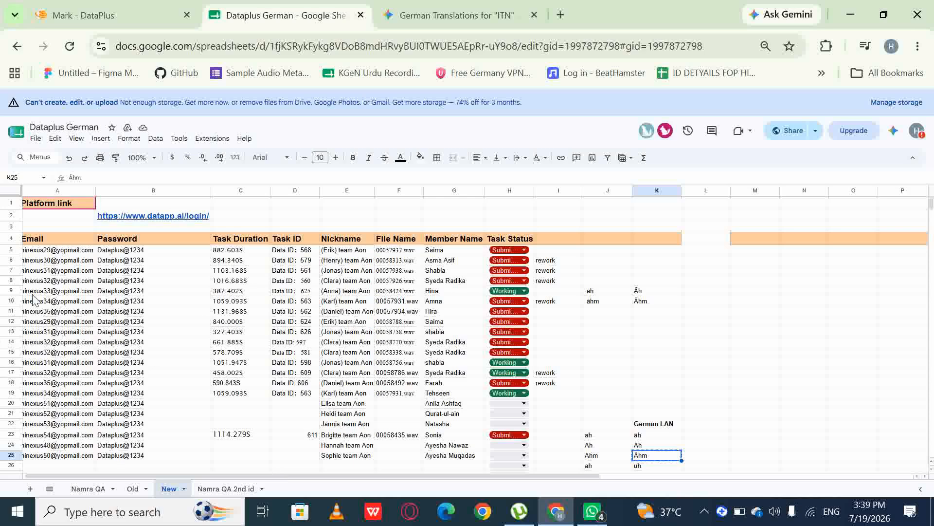
double_click(69, 250)
double_click(70, 250)
triple_click(70, 250)
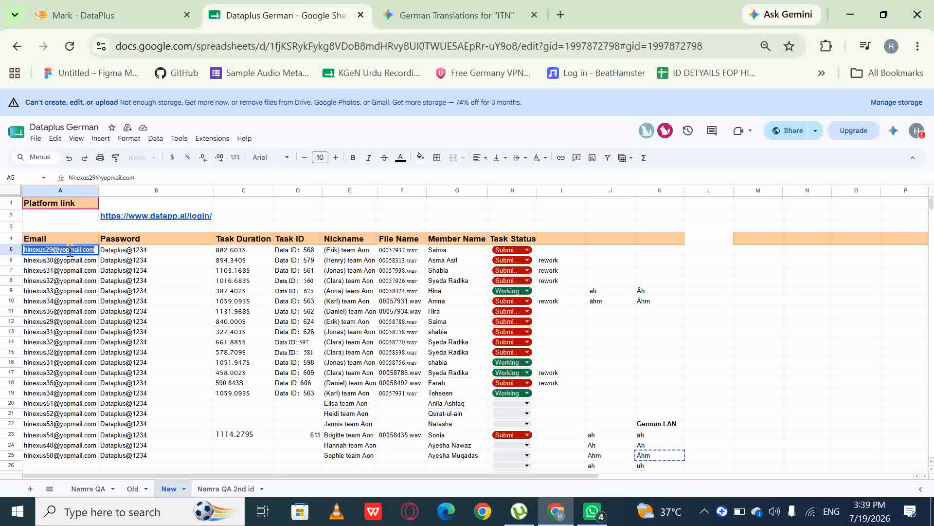
left_click(126, 252)
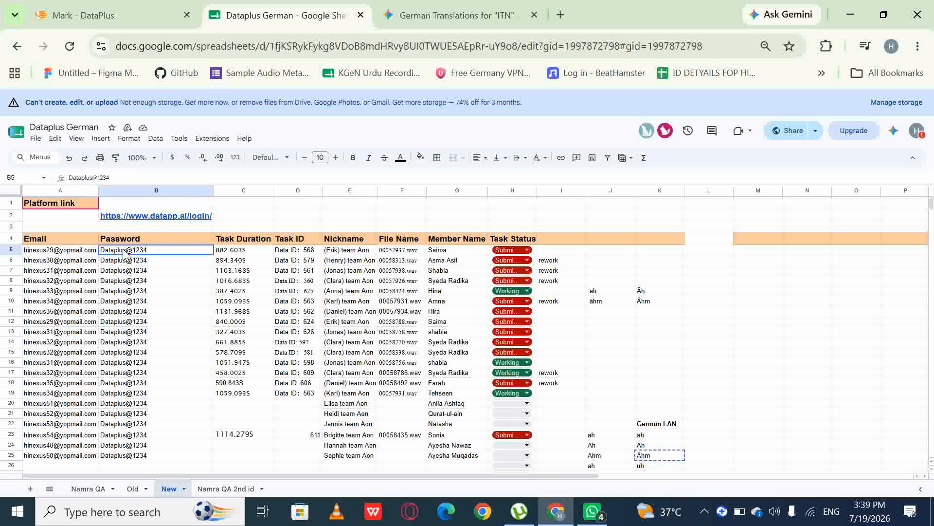
left_click(244, 258)
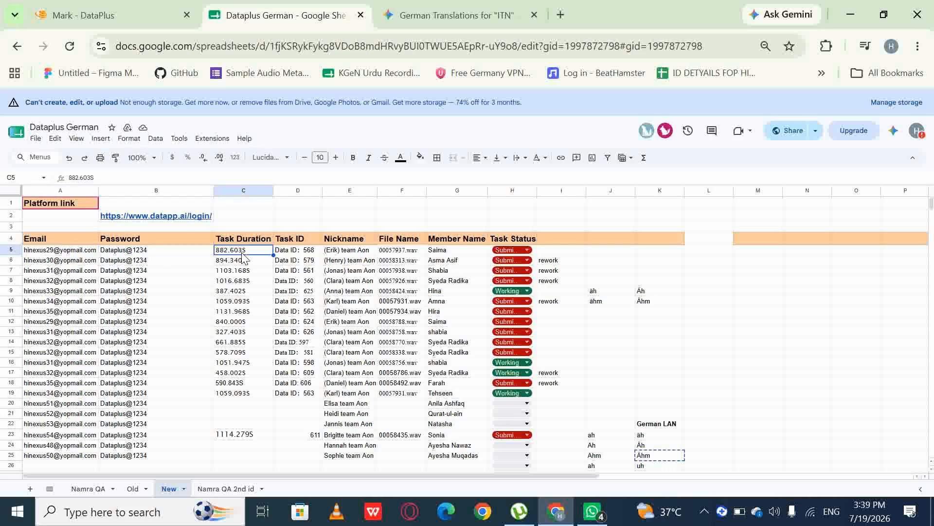
- Check the task's data information and the audio's total duration in the DataPlus workbench, and return to the tracking sheet
left_click(118, 15)
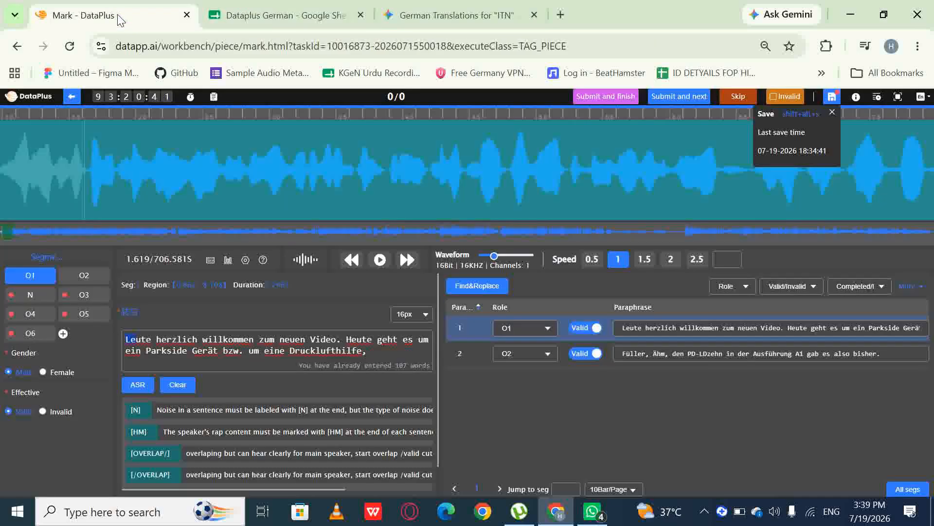
left_click(215, 97)
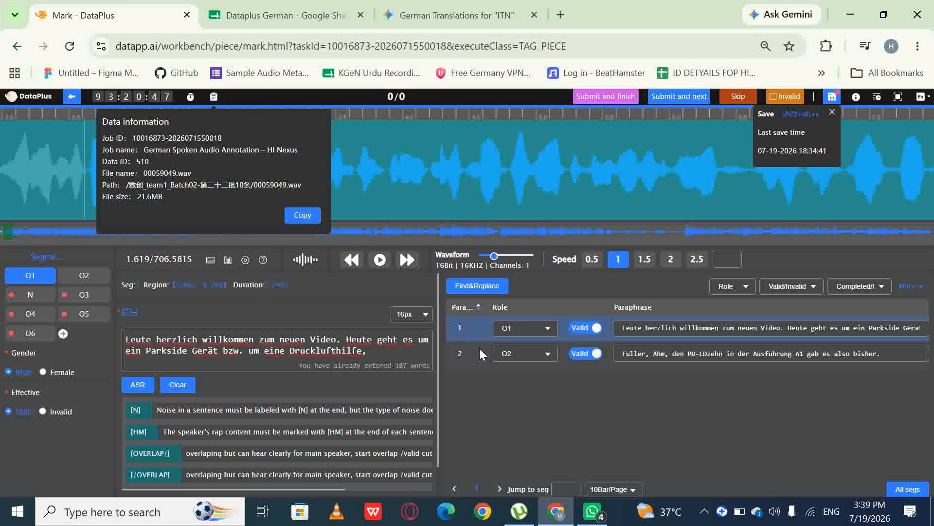
left_click(509, 443)
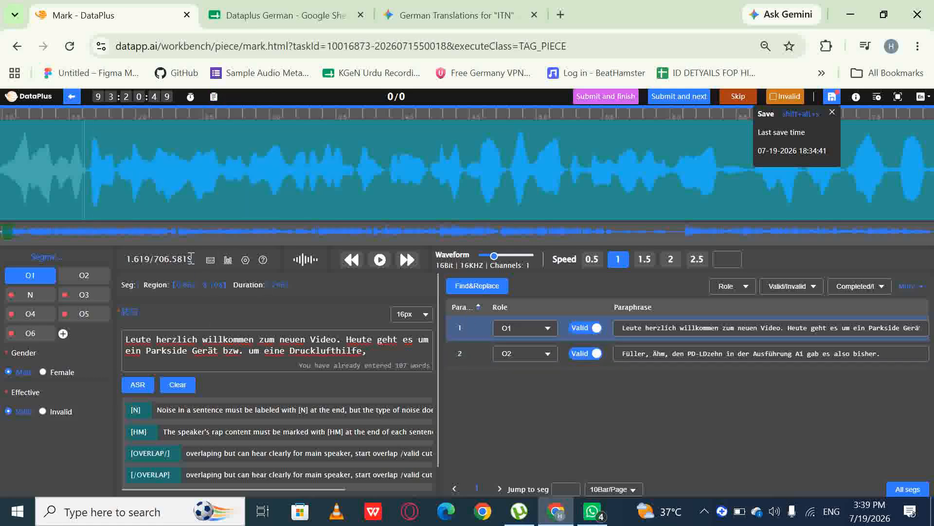
left_click_drag(193, 259, 155, 259)
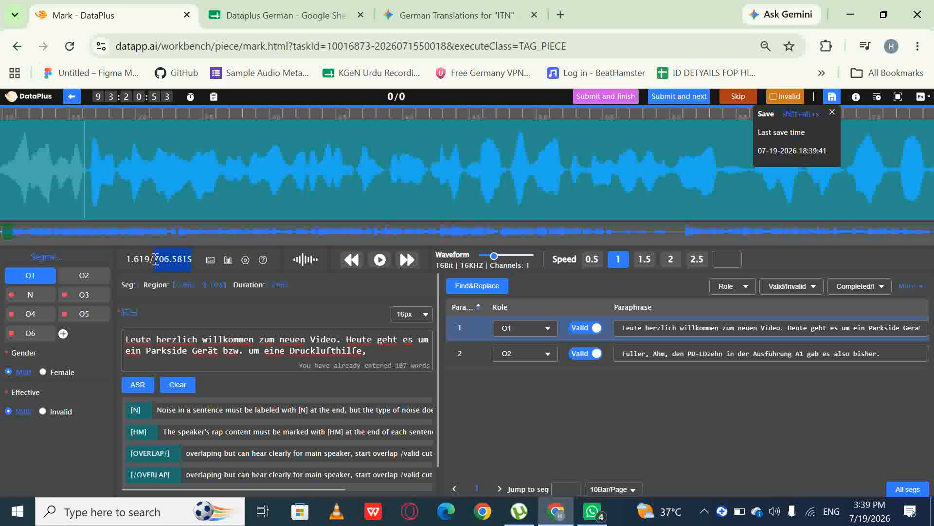
left_click(292, 12)
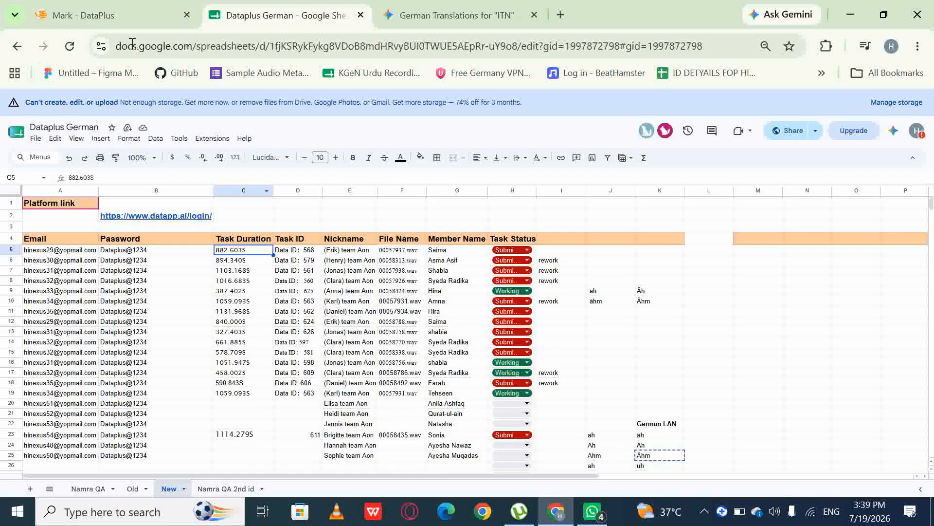
- Copy the Data ID from the workbench's data information, and review the sheet's Task ID and Nickname columns
left_click(106, 6)
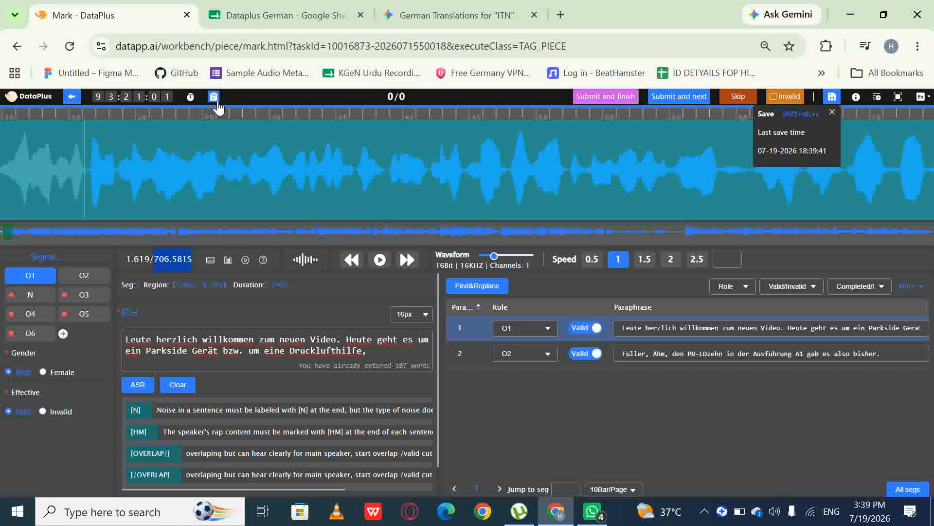
mouse_move(217, 104)
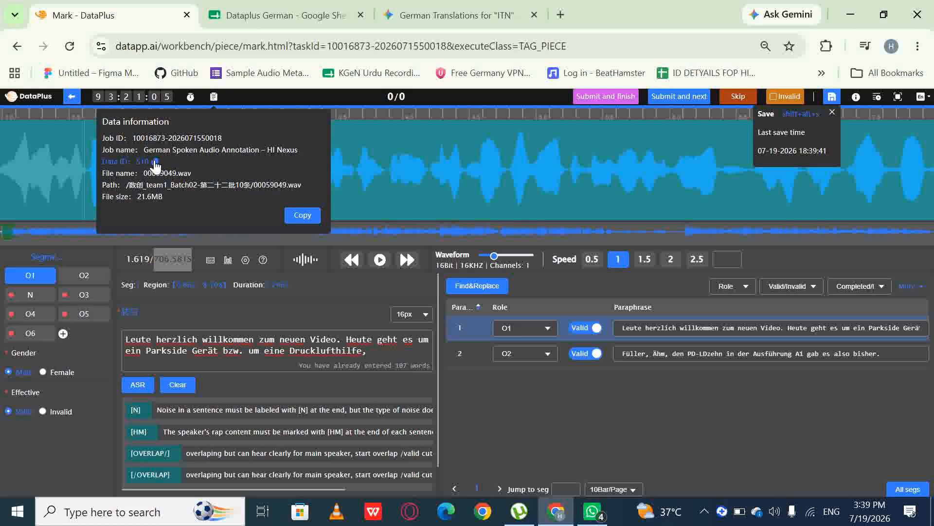
left_click(155, 163)
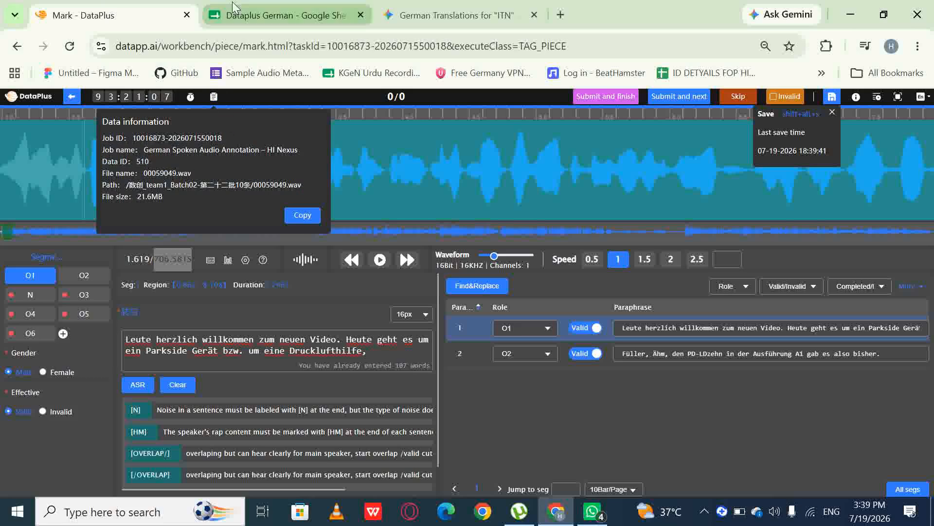
left_click(238, 6)
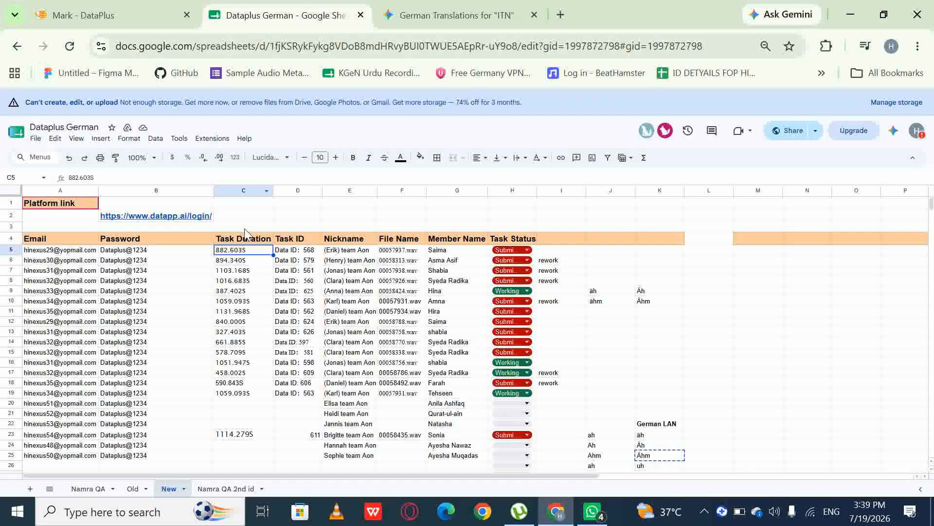
left_click(298, 292)
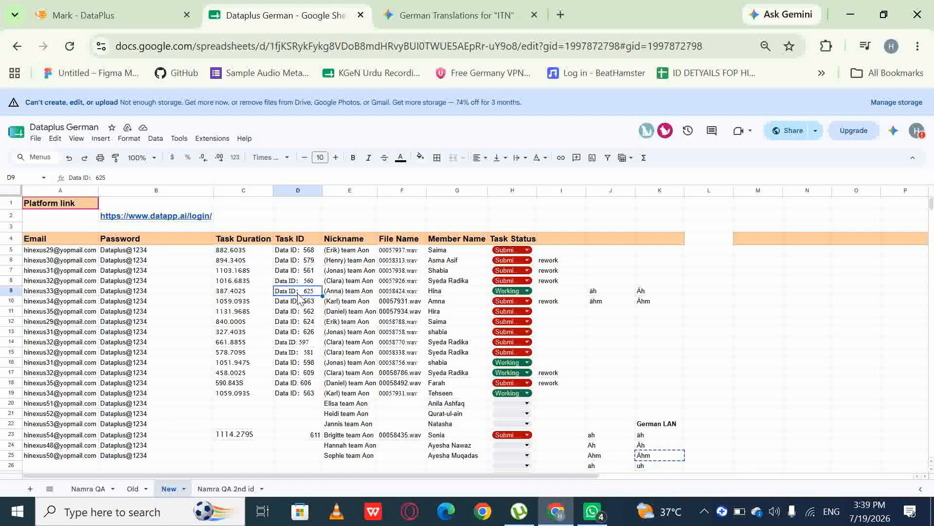
left_click(353, 243)
left_click(356, 263)
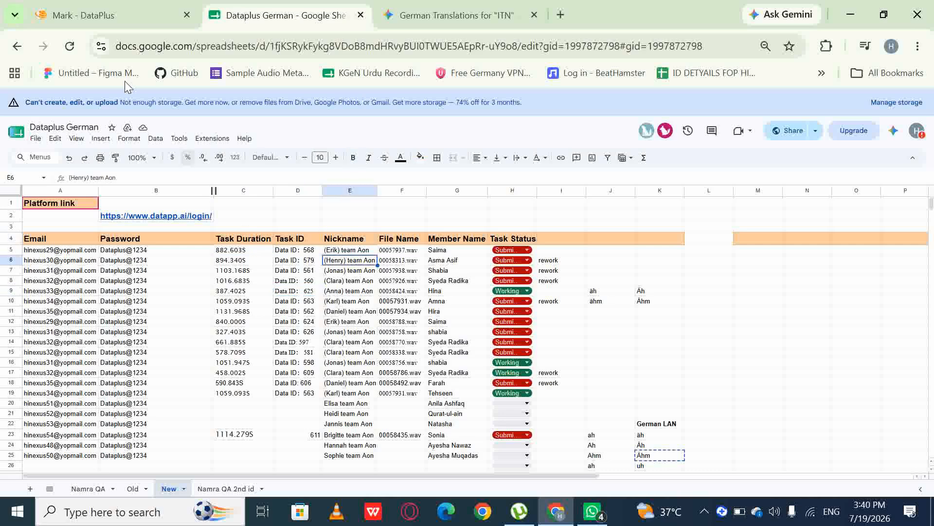
- Copy the audio file name from the workbench's data information, and return to the sheet to review its remaining columns
left_click(97, 15)
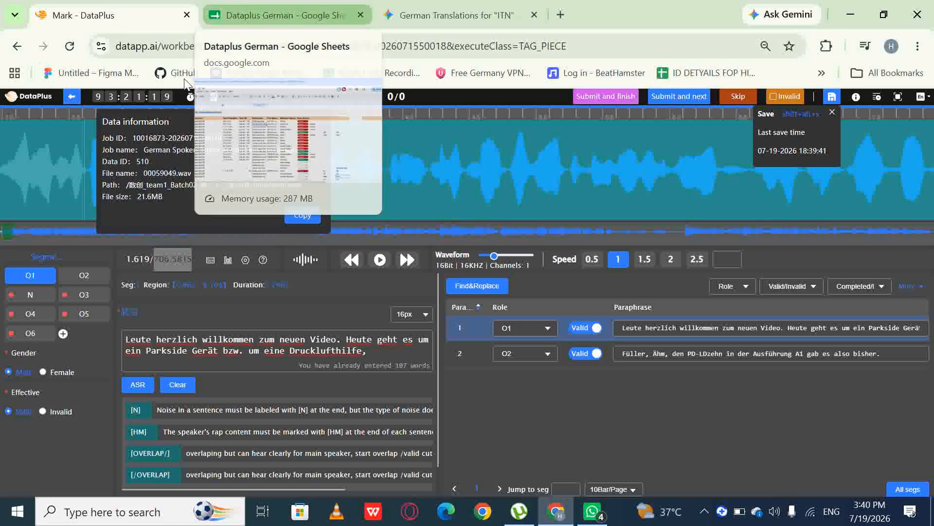
left_click(258, 10)
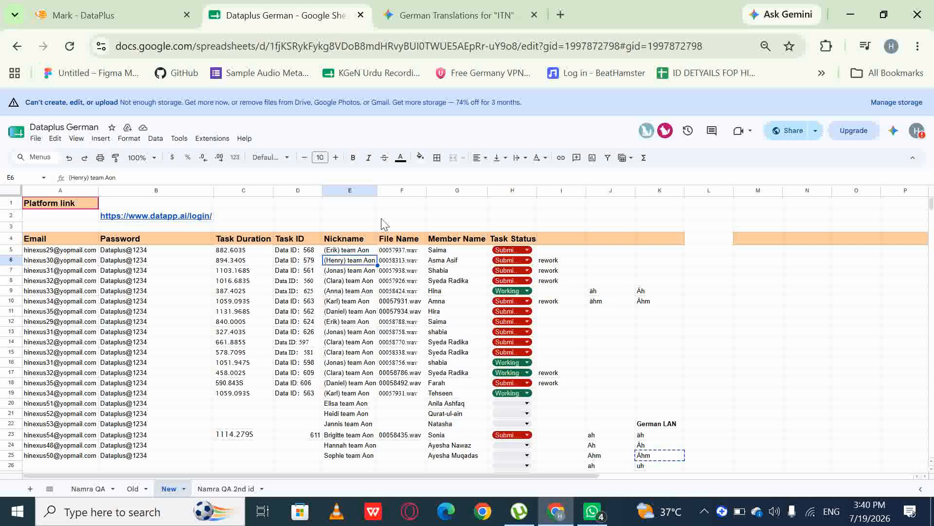
left_click(135, 18)
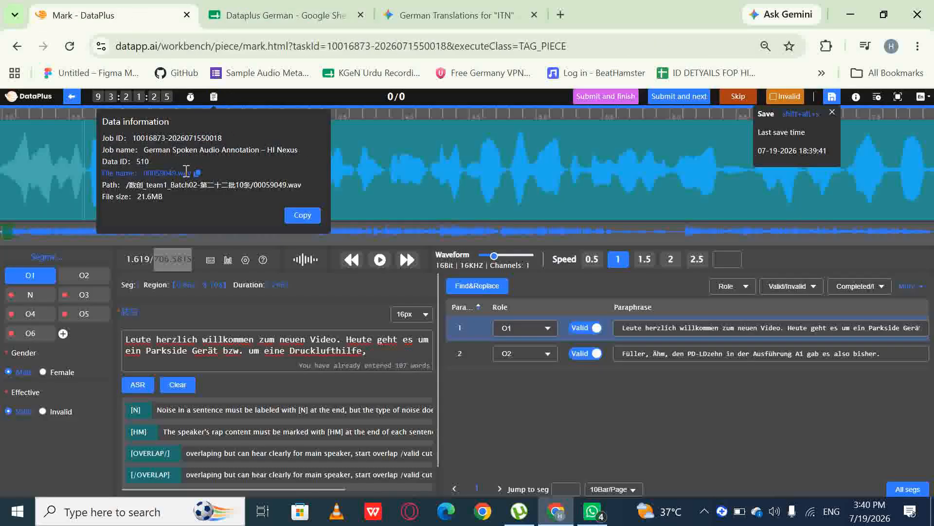
left_click(197, 174)
left_click(282, 13)
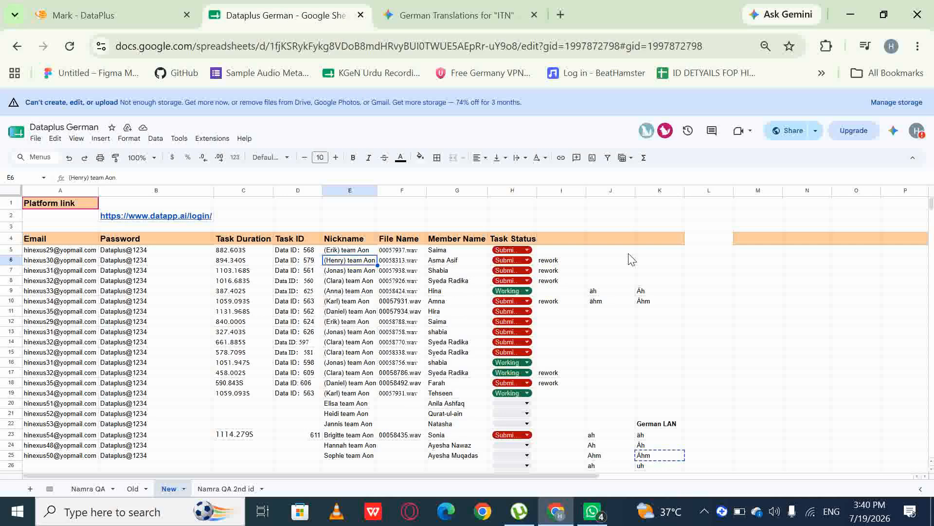
left_click(553, 190)
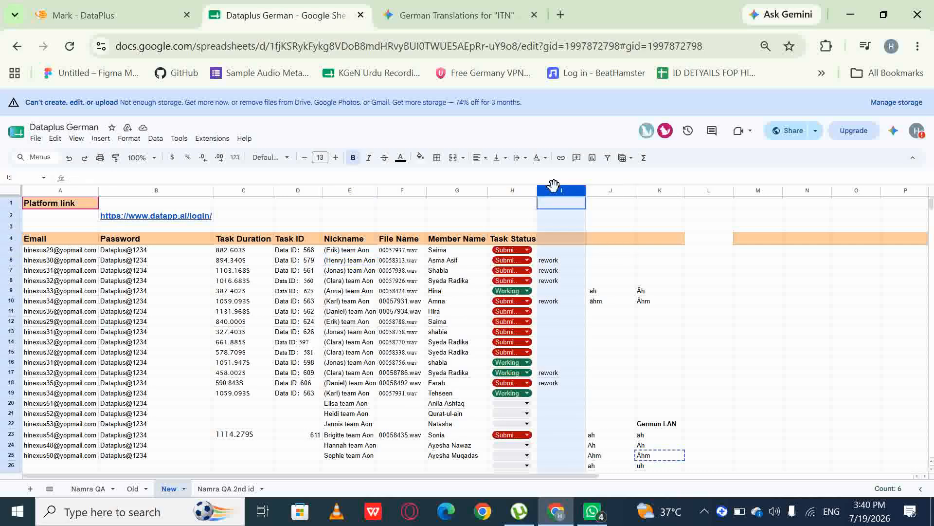
left_click(678, 227)
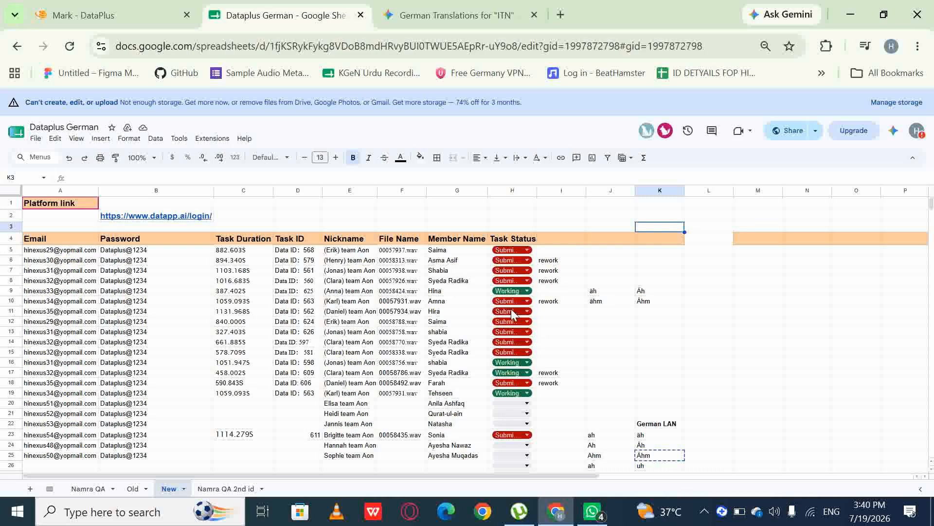
- Return to the DataPlus workbench and close the save-time notice
left_click(85, 13)
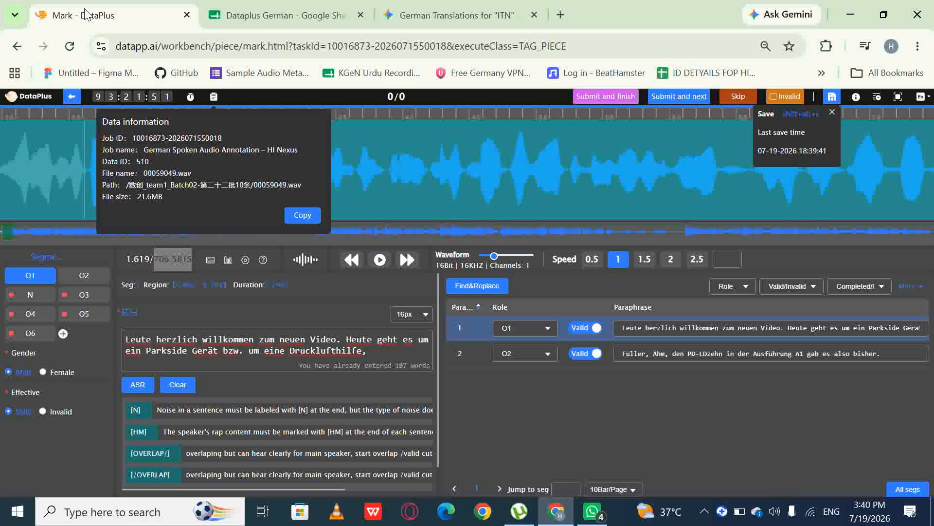
left_click(831, 113)
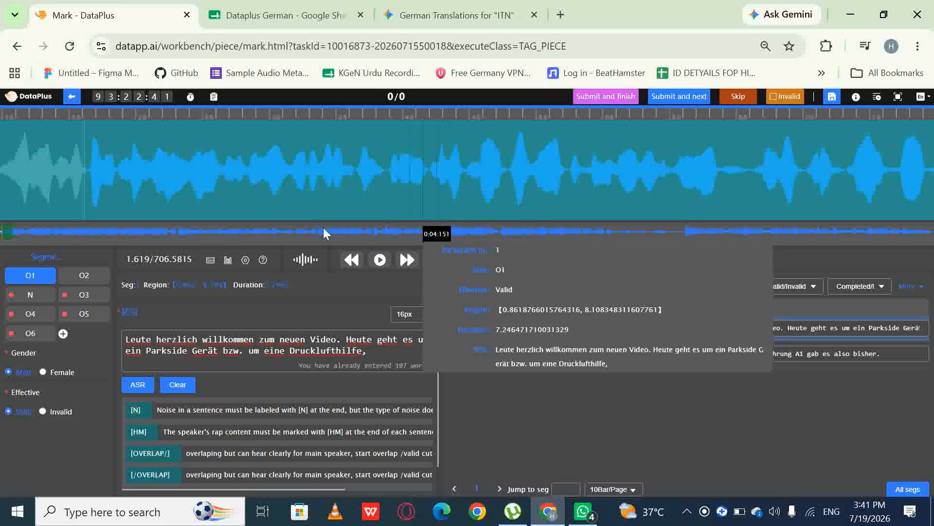
left_click_drag(6, 229, 39, 234)
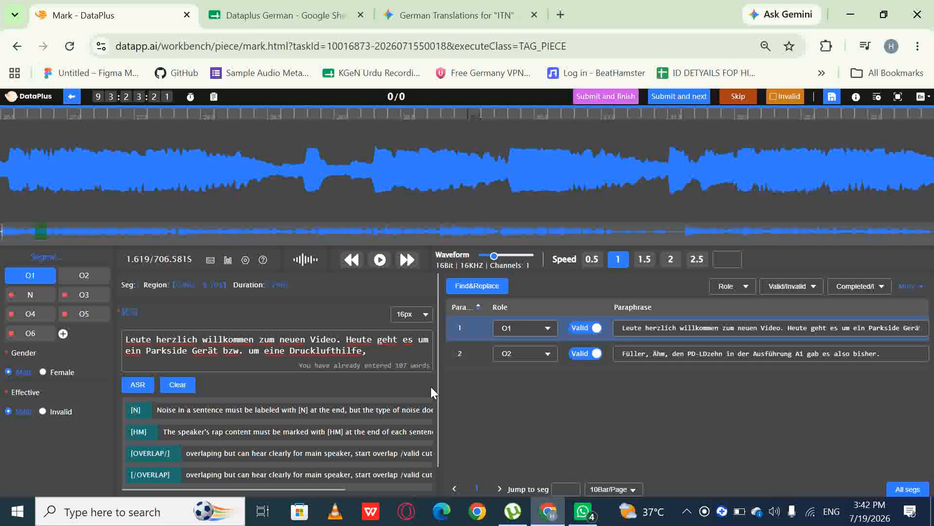
scroll(439, 389, "down", 1)
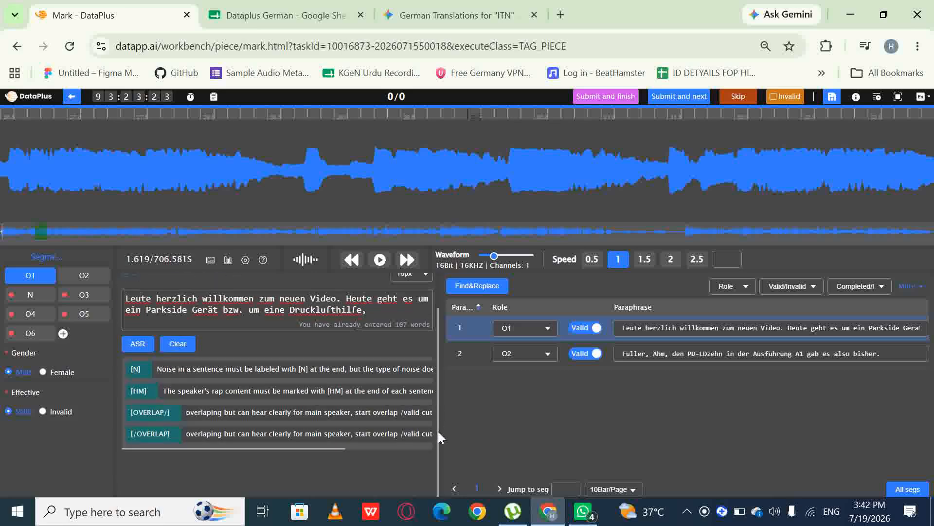
scroll(438, 423, "up", 1)
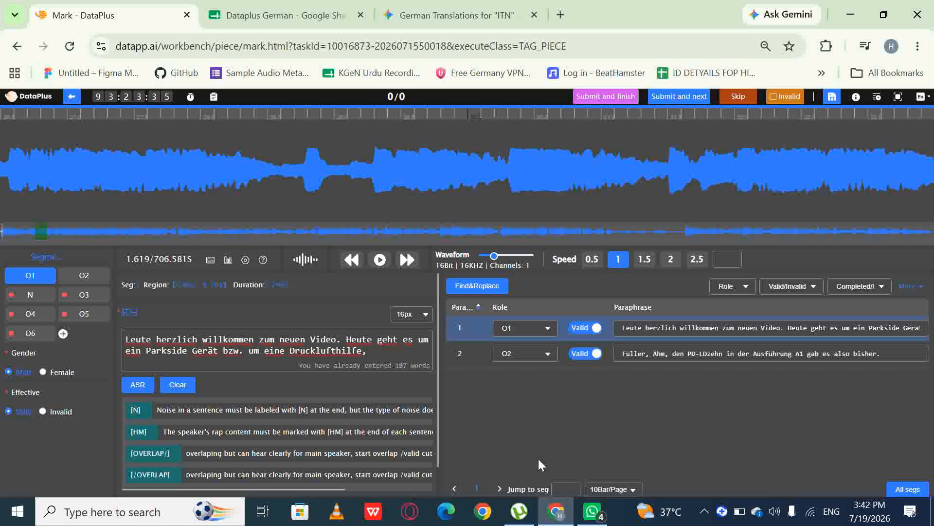
left_click(704, 514)
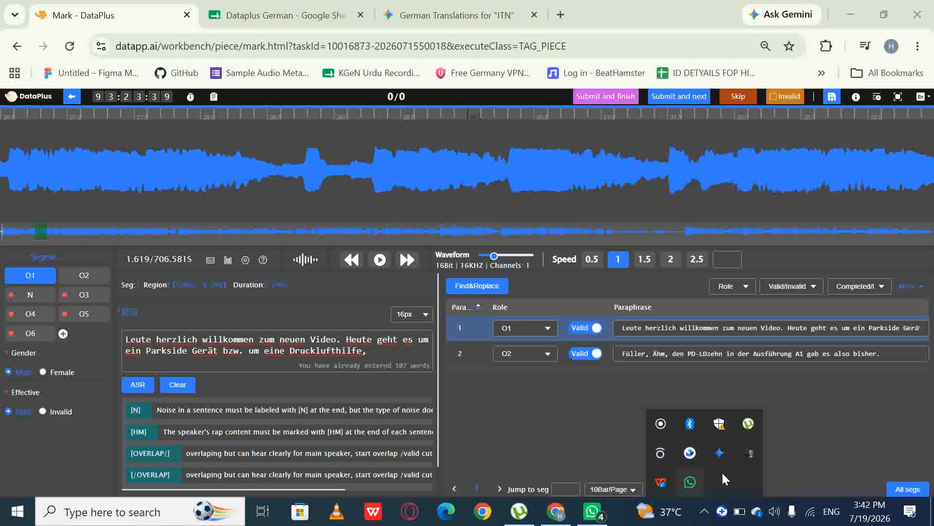